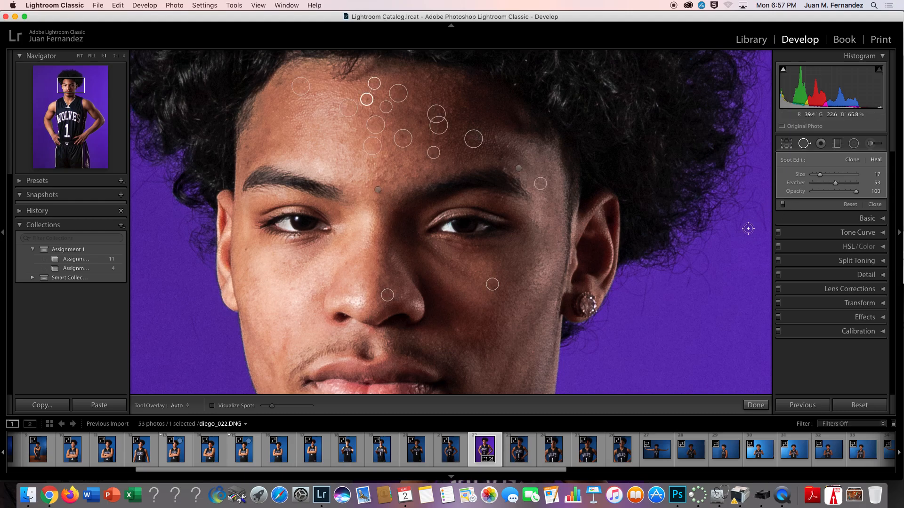
# Examine the retouched portrait at 1:1 from the face and jersey to the arms and hands, ending with the whole photo in view
pyautogui.scroll(-10, 628, 317)
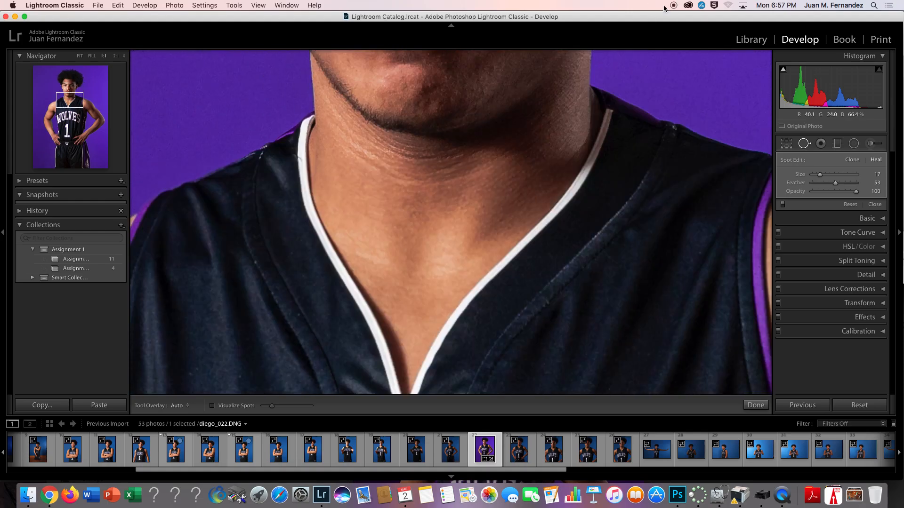
pyautogui.hscroll(5, 628, 311)
pyautogui.scroll(-8, 422, 224)
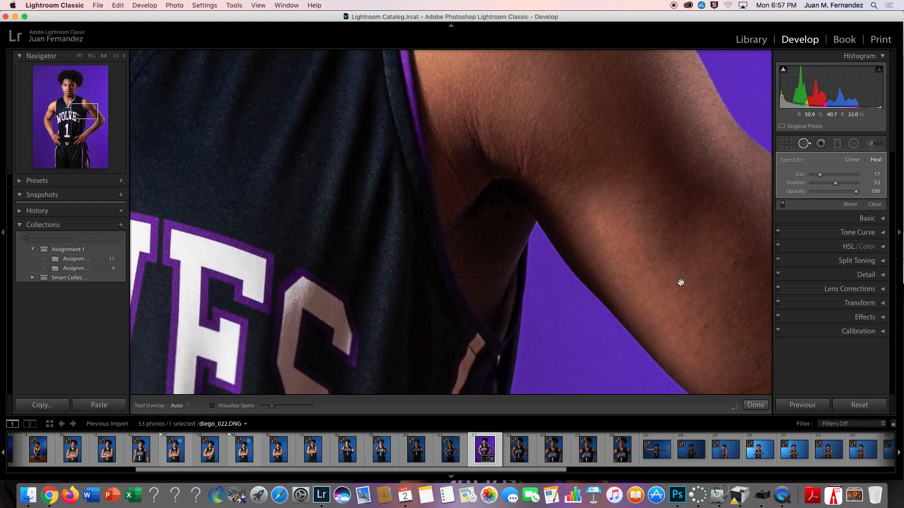
pyautogui.scroll(-10, 595, 191)
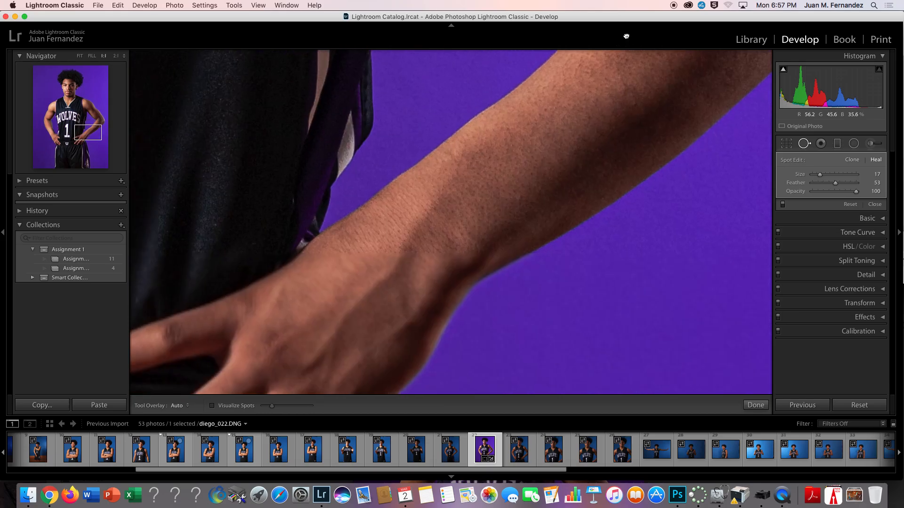
pyautogui.scroll(-5, 513, 202)
pyautogui.hscroll(-10, 662, 105)
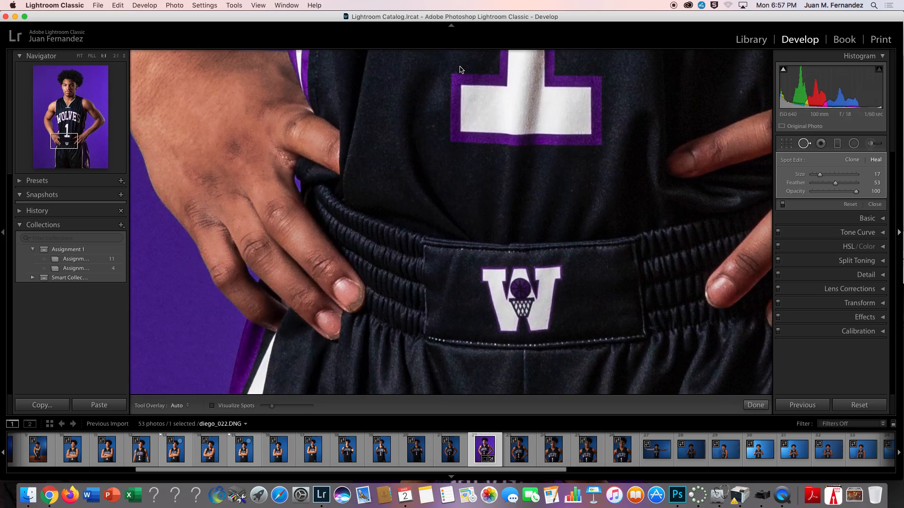
pyautogui.scroll(10, 684, 160)
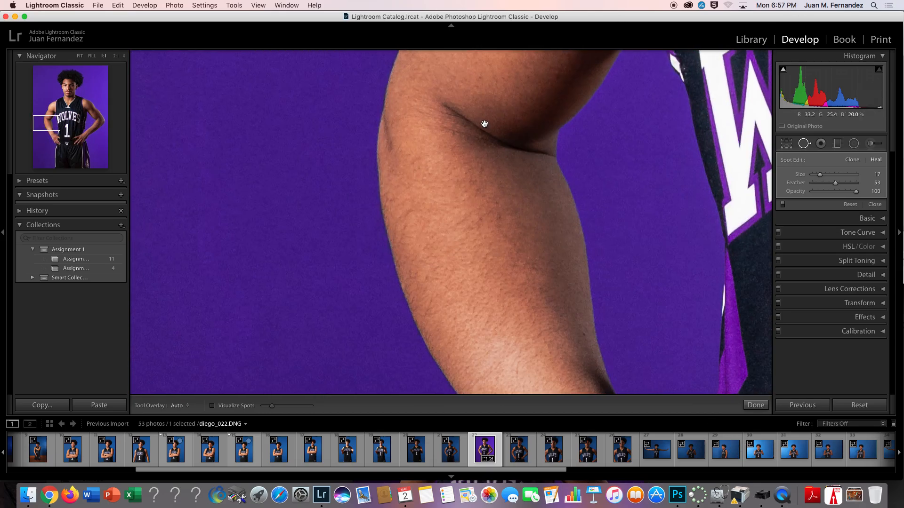
pyautogui.hscroll(-4, 484, 125)
pyautogui.hscroll(5, 528, 195)
pyautogui.scroll(3, 457, 254)
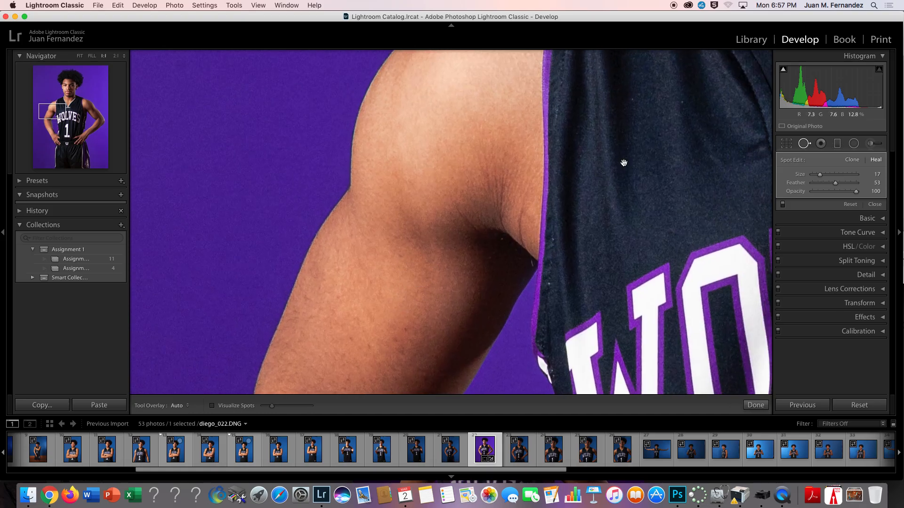
pyautogui.click(620, 159)
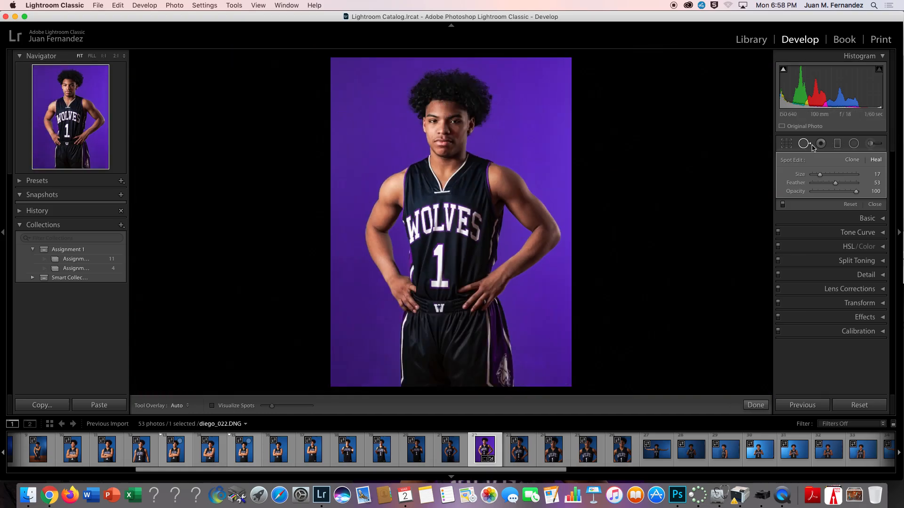
# Draw a radial filter ellipse centred on the player's torso with exposure at −1.31
pyautogui.click(836, 143)
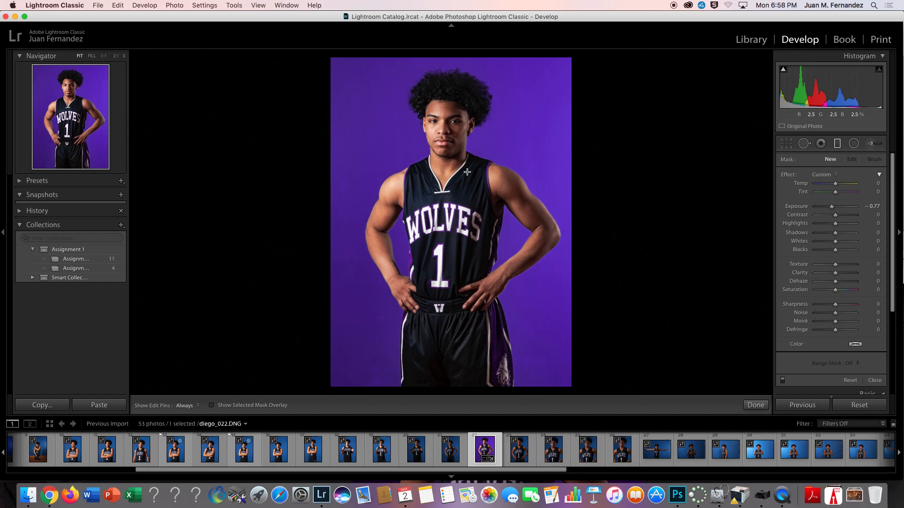
pyautogui.click(855, 144)
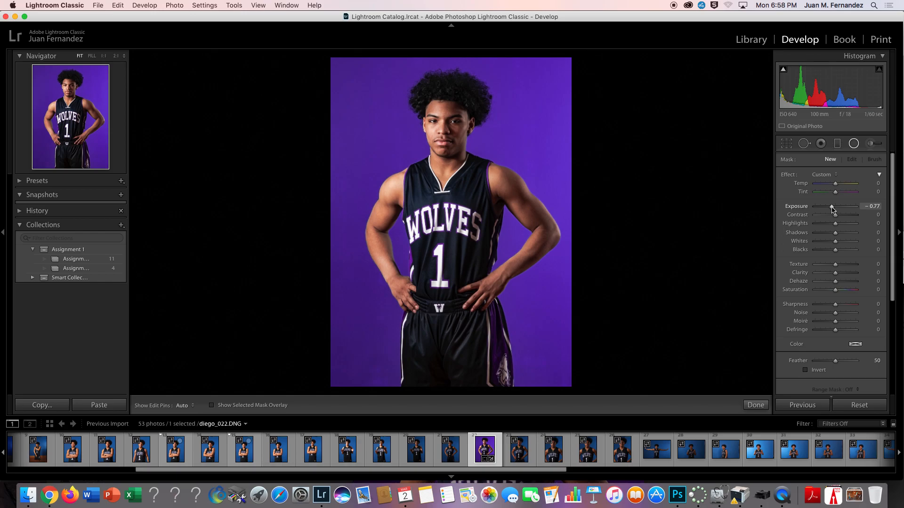
pyautogui.moveTo(833, 210); pyautogui.dragTo(829, 208)
pyautogui.moveTo(530, 107); pyautogui.dragTo(451, 214)
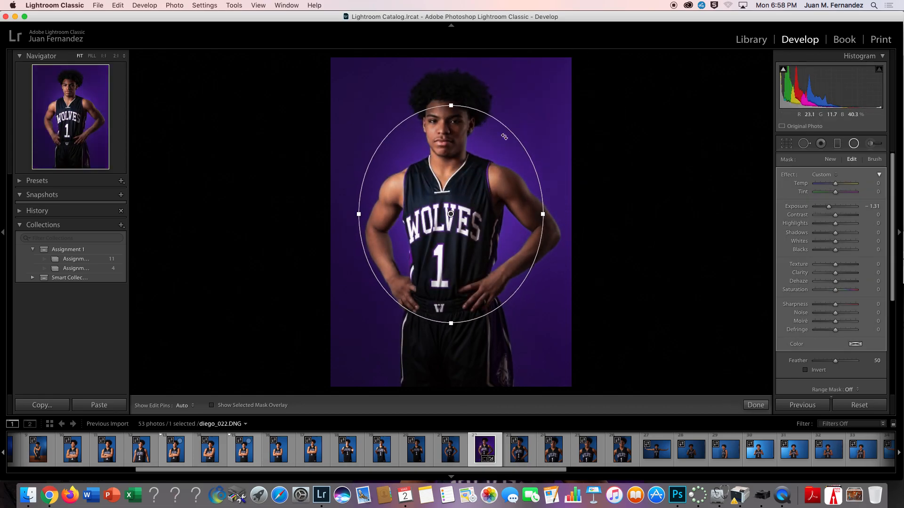
# Make the radial filter ellipse slightly taller and wider around the player and lower its exposure to −2.02
pyautogui.moveTo(451, 104); pyautogui.dragTo(451, 90)
pyautogui.moveTo(543, 214); pyautogui.dragTo(549, 214)
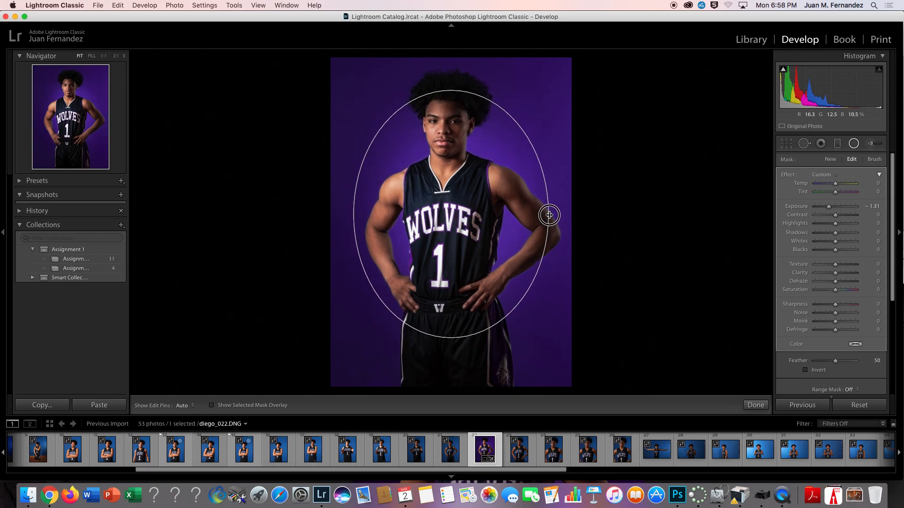
pyautogui.moveTo(827, 207); pyautogui.dragTo(824, 210)
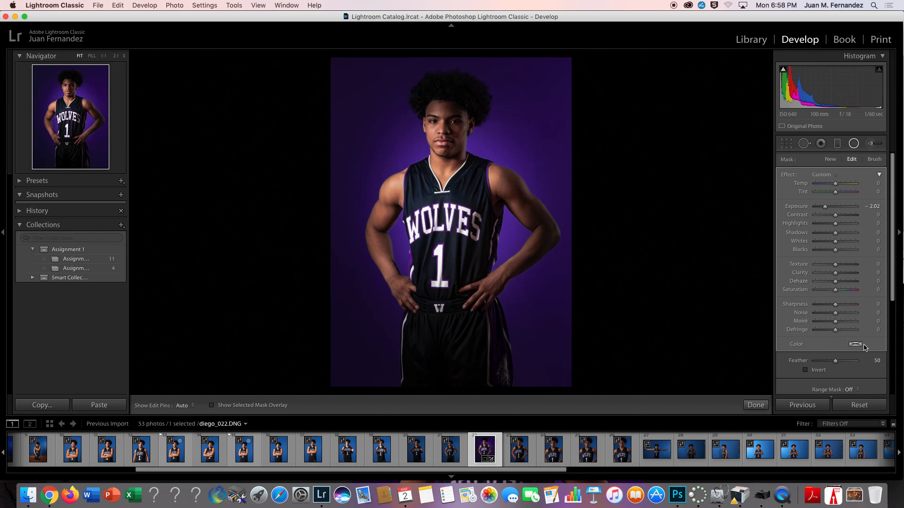
# Apply a Color range mask to the radial filter, sampling the purple background beside the player's head and shoulder
pyautogui.moveTo(893, 285); pyautogui.dragTo(894, 311)
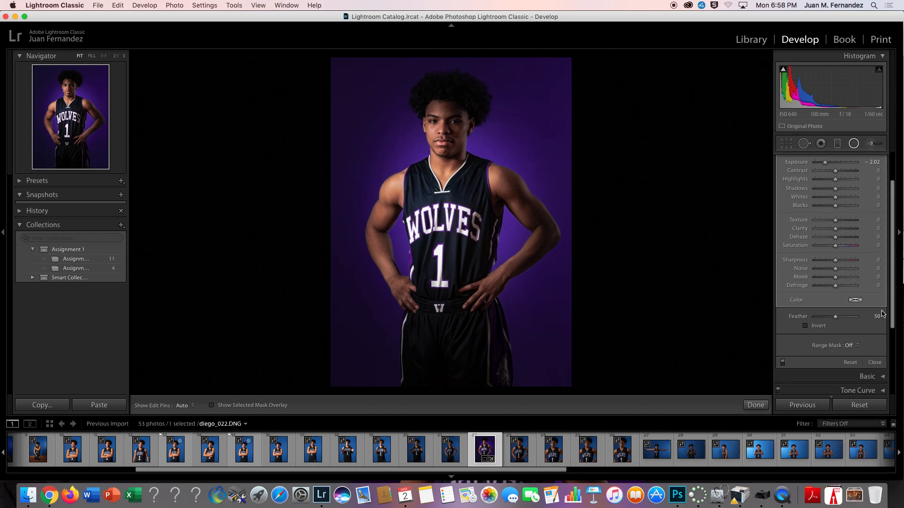
pyautogui.click(857, 347)
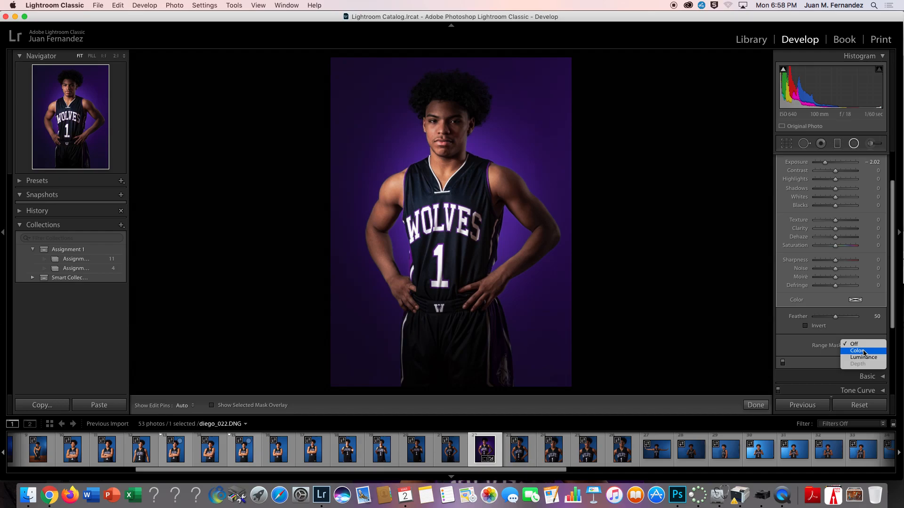
pyautogui.click(863, 352)
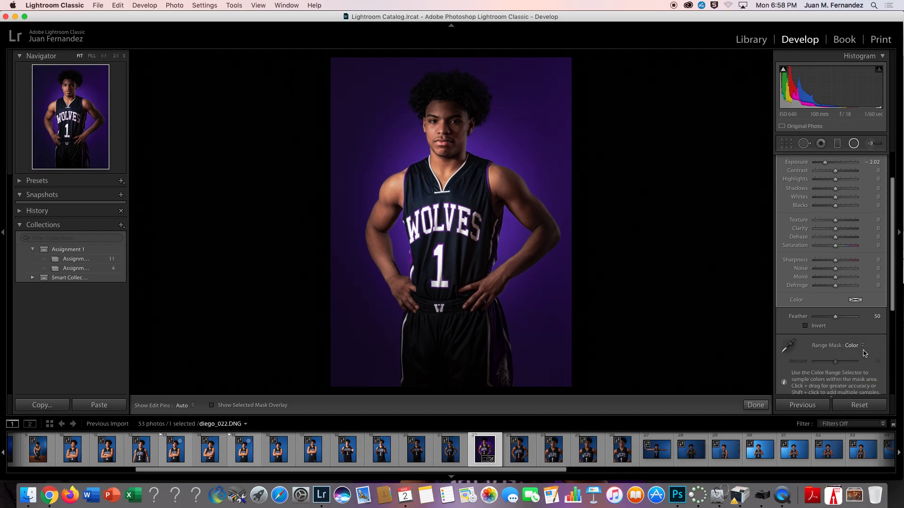
pyautogui.scroll(-3, 794, 348)
pyautogui.click(790, 288)
pyautogui.click(372, 140)
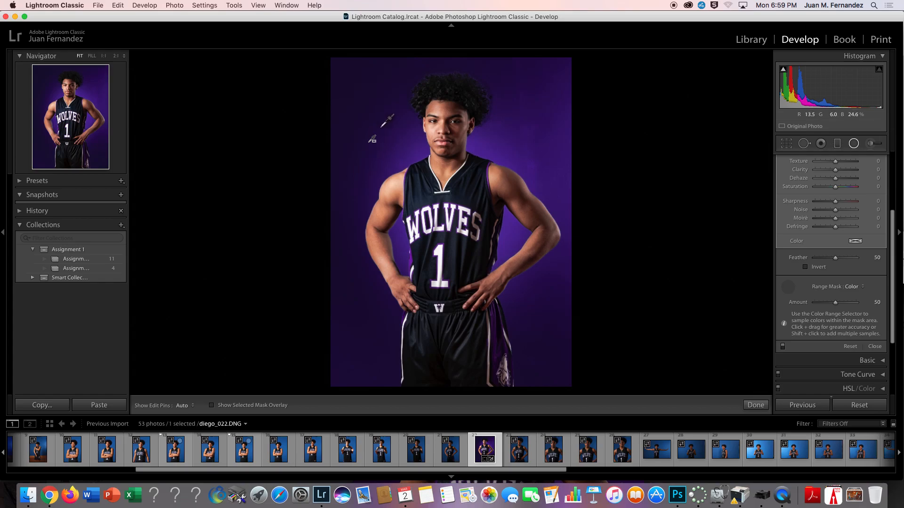
pyautogui.click(371, 165)
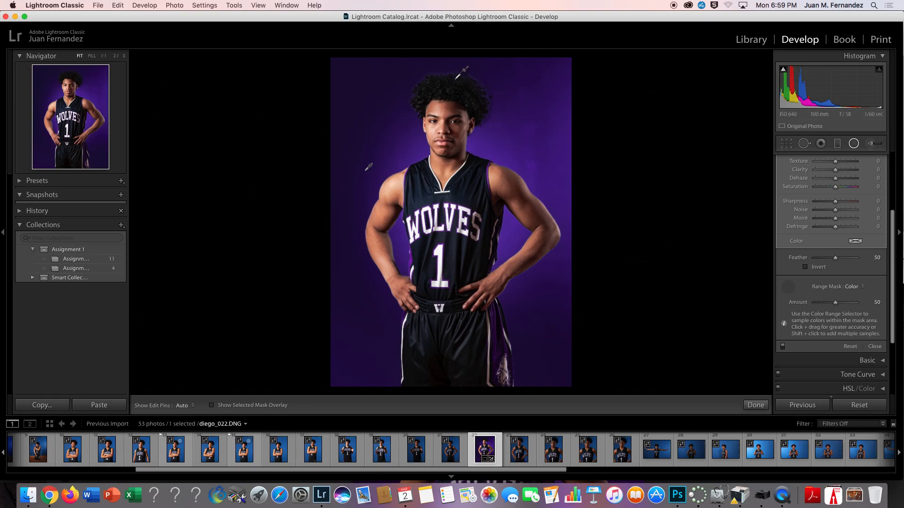
pyautogui.click(788, 287)
# Set the radial filter's exposure to −2.49 and inspect the edge of the hair at 1:1
pyautogui.moveTo(892, 287); pyautogui.dragTo(892, 230)
pyautogui.moveTo(835, 206)
pyautogui.mouseDown()
pyautogui.moveTo(810, 209)
pyautogui.moveTo(850, 210)
pyautogui.moveTo(813, 209)
pyautogui.moveTo(822, 208)
pyautogui.mouseUp()
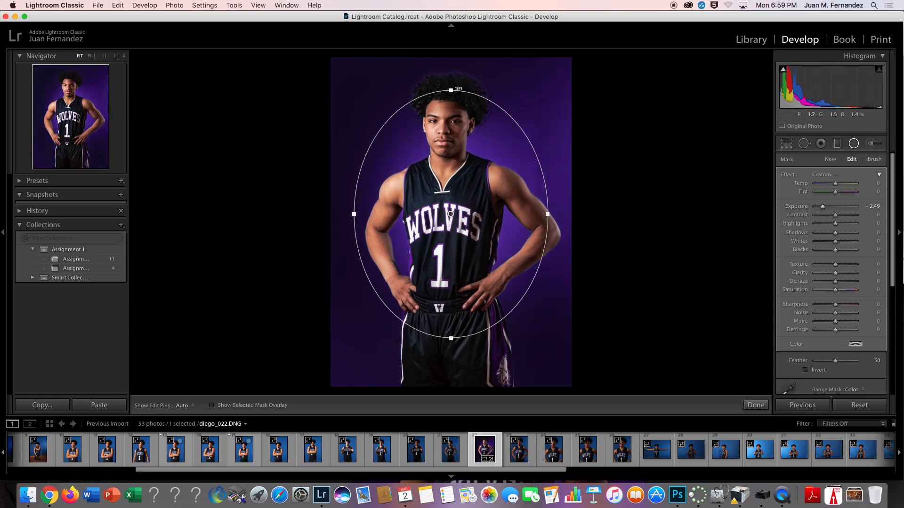
pyautogui.click(456, 84)
pyautogui.moveTo(465, 112); pyautogui.dragTo(442, 122)
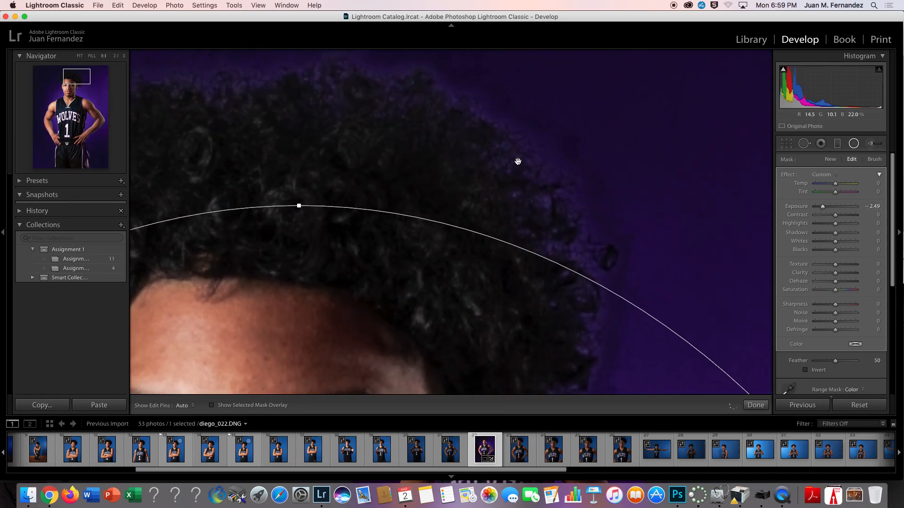
pyautogui.click(533, 173)
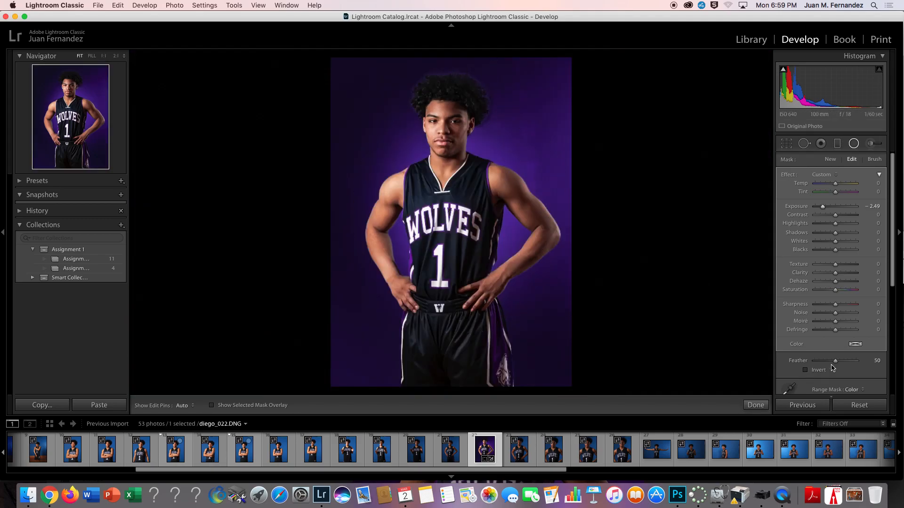
# Set the radial filter's feather to 53, its color range amount to 51 and its exposure to −2.07
pyautogui.moveTo(836, 364)
pyautogui.mouseDown()
pyautogui.moveTo(817, 362)
pyautogui.moveTo(843, 361)
pyautogui.mouseUp()
pyautogui.moveTo(892, 279); pyautogui.dragTo(893, 315)
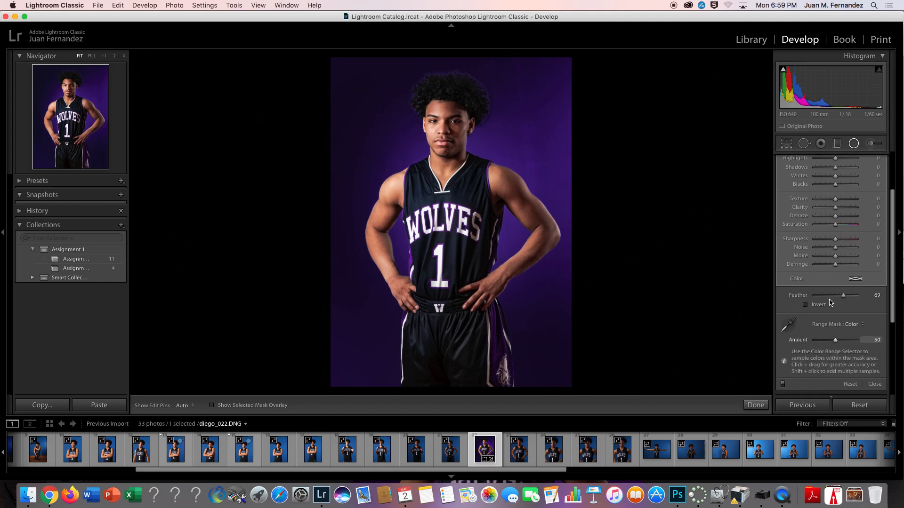
pyautogui.moveTo(843, 296); pyautogui.dragTo(836, 296)
pyautogui.moveTo(835, 342)
pyautogui.mouseDown()
pyautogui.moveTo(845, 344)
pyautogui.moveTo(826, 344)
pyautogui.moveTo(844, 345)
pyautogui.moveTo(827, 345)
pyautogui.moveTo(836, 345)
pyautogui.mouseUp()
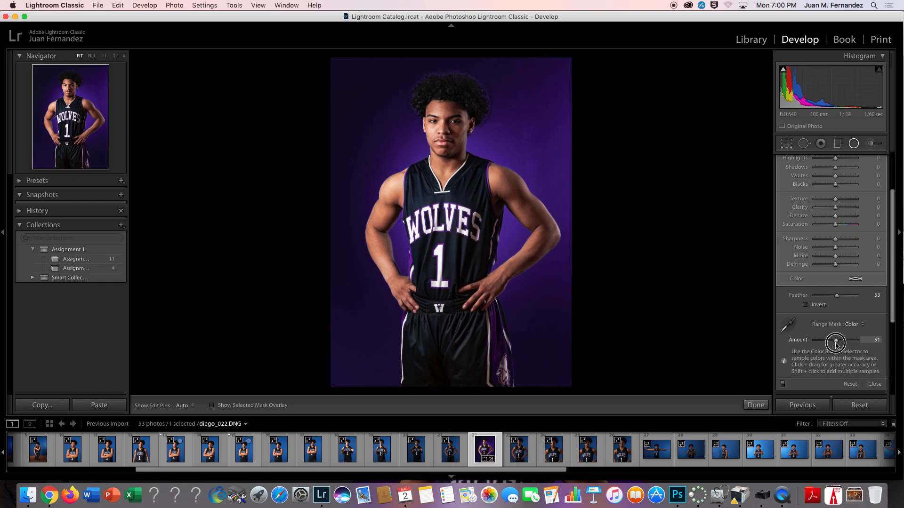
pyautogui.scroll(5, 839, 222)
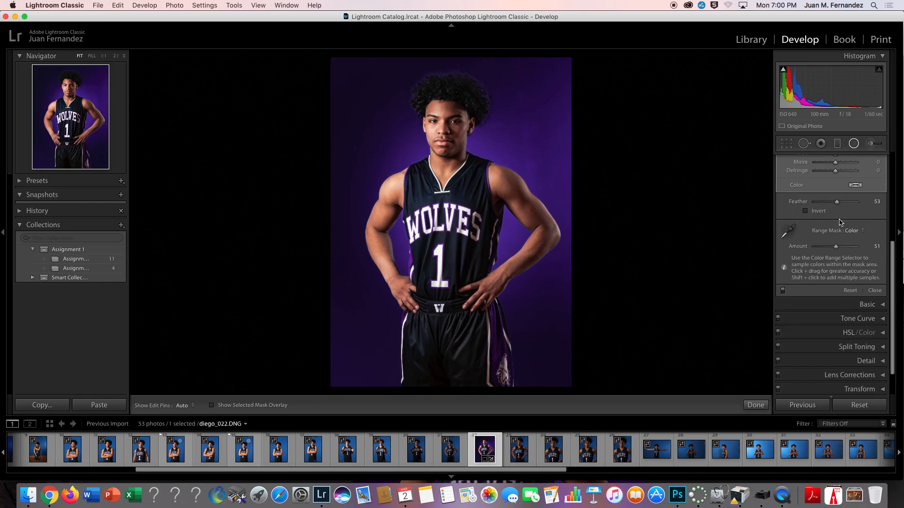
pyautogui.moveTo(823, 207); pyautogui.dragTo(824, 210)
# Widen and lengthen the radial filter ellipse around the player and move it slightly down
pyautogui.moveTo(462, 209)
pyautogui.moveTo(354, 215); pyautogui.dragTo(345, 216)
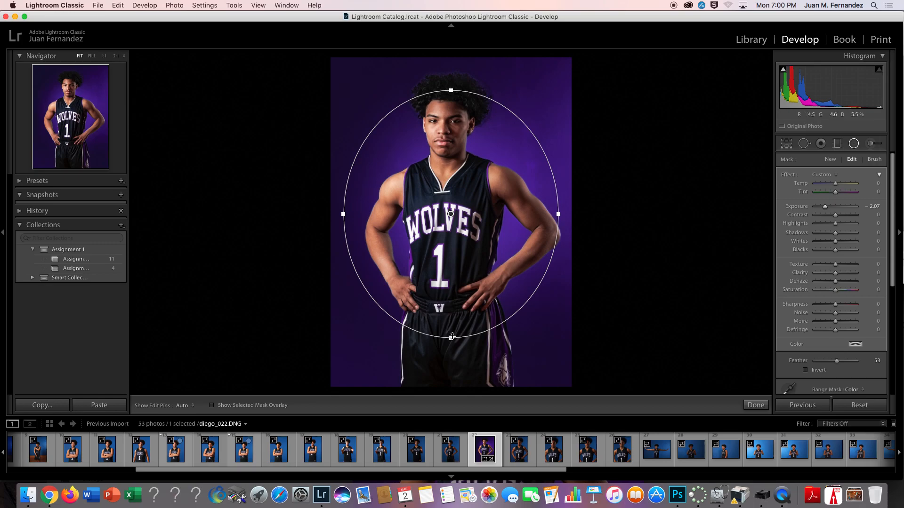
pyautogui.moveTo(449, 340); pyautogui.dragTo(451, 353)
pyautogui.moveTo(462, 217); pyautogui.dragTo(463, 229)
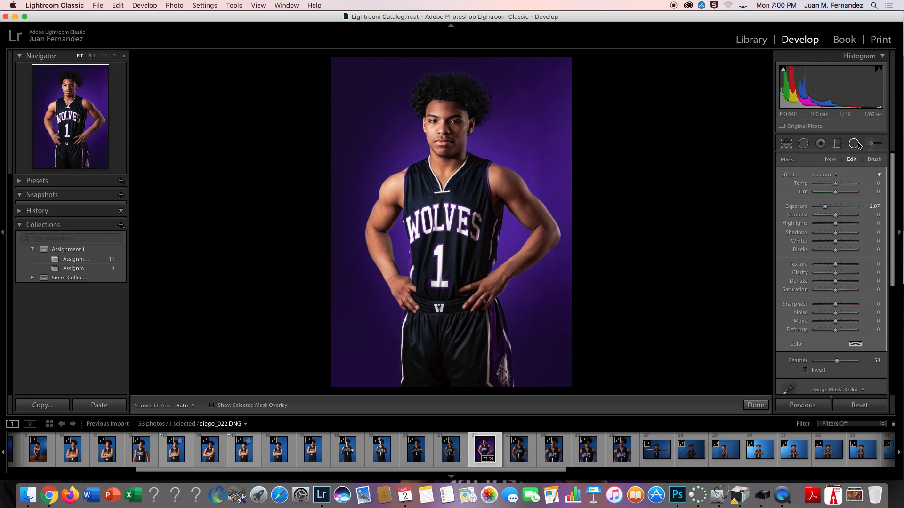
# Brush extra areas into the radial mask over the hair and adjoining background, and enlarge the brush to size 36
pyautogui.click(875, 159)
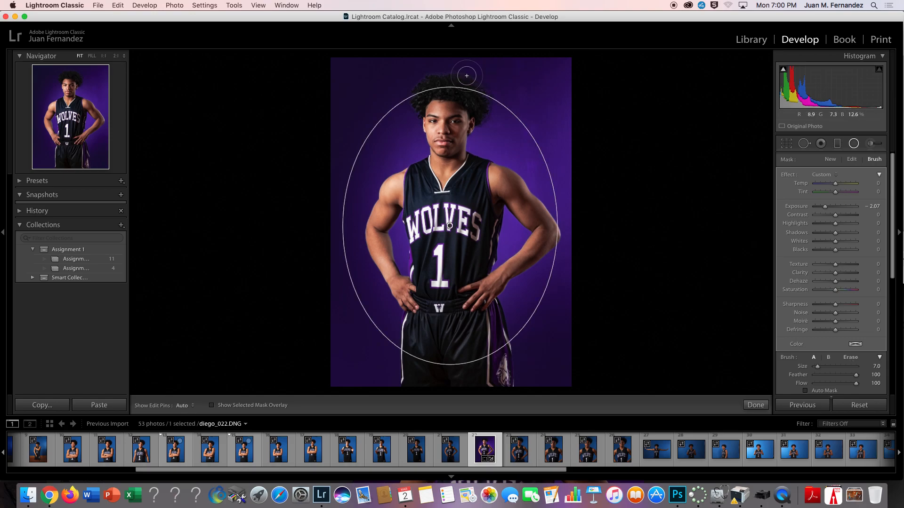
pyautogui.moveTo(459, 76)
pyautogui.mouseDown()
pyautogui.moveTo(423, 79)
pyautogui.moveTo(480, 81)
pyautogui.moveTo(488, 105)
pyautogui.moveTo(526, 107)
pyautogui.moveTo(524, 140)
pyautogui.moveTo(541, 156)
pyautogui.mouseUp()
pyautogui.click(487, 98)
pyautogui.click(488, 99)
pyautogui.click(487, 98)
pyautogui.moveTo(548, 300)
pyautogui.mouseDown()
pyautogui.moveTo(540, 338)
pyautogui.moveTo(578, 315)
pyautogui.mouseUp()
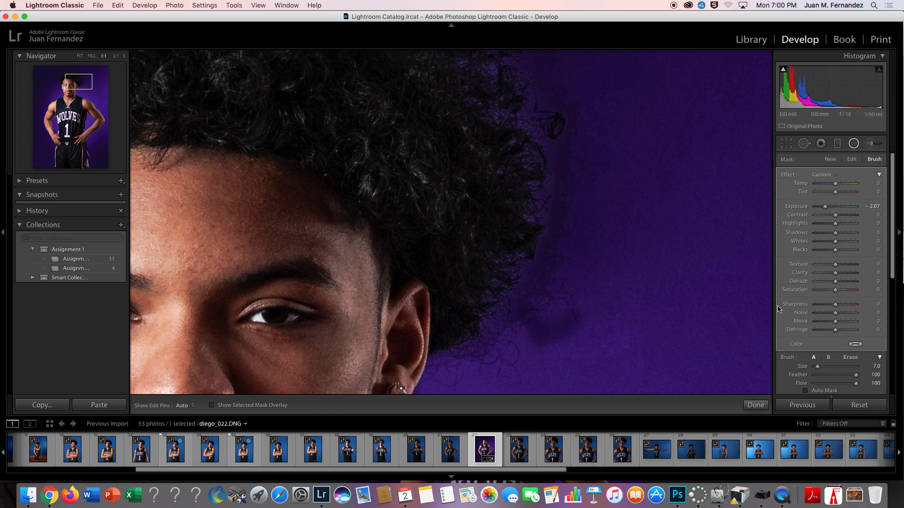
pyautogui.scroll(10, 618, 286)
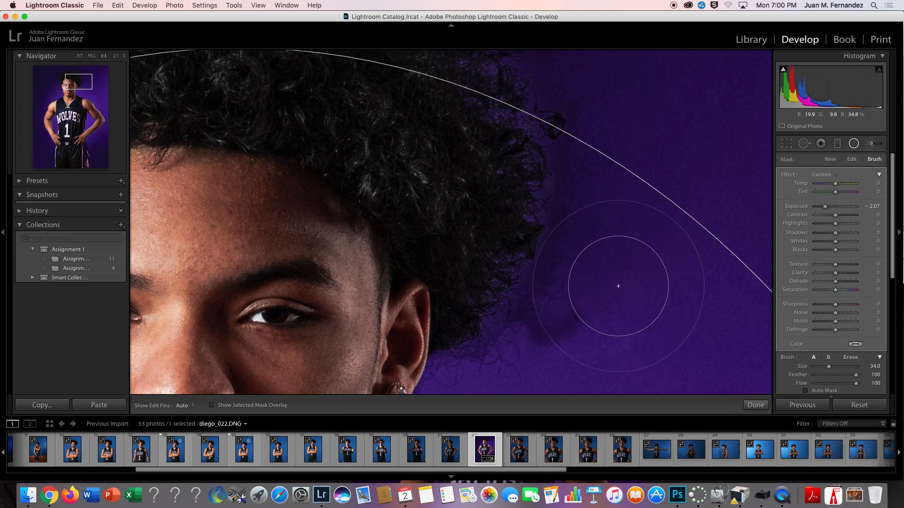
pyautogui.moveTo(828, 367); pyautogui.dragTo(830, 368)
# Try erasing the mask from the dark patch beside the hair with a size 9 eraser brush, and undo the stroke
pyautogui.click(850, 357)
pyautogui.press('h')
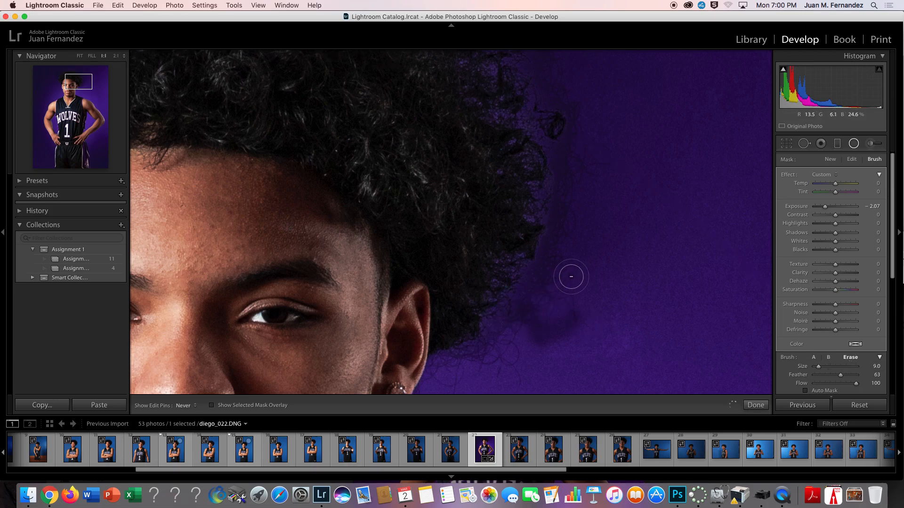
pyautogui.moveTo(537, 321); pyautogui.dragTo(571, 277)
pyautogui.press('super+z')
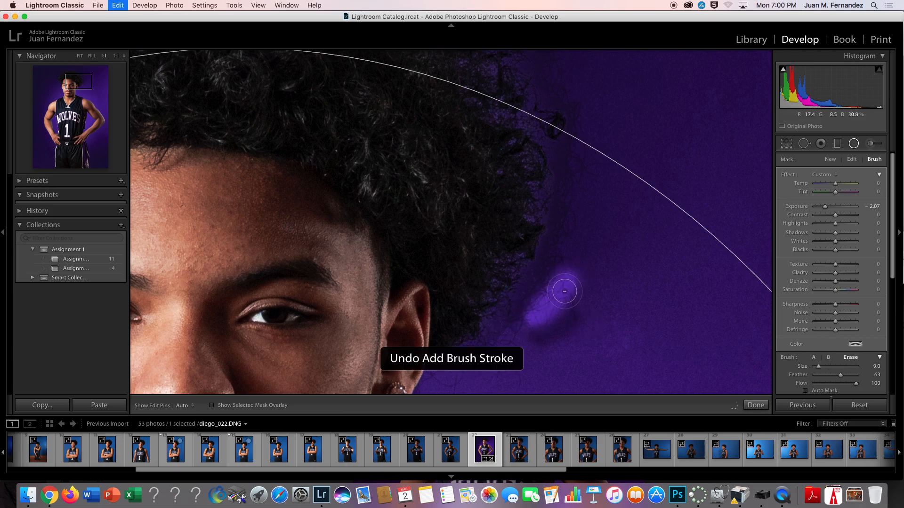
# Try erasing the mask along the hair's edge with a size 25 eraser, then undo it and return to brush A
pyautogui.scroll(7, 557, 295)
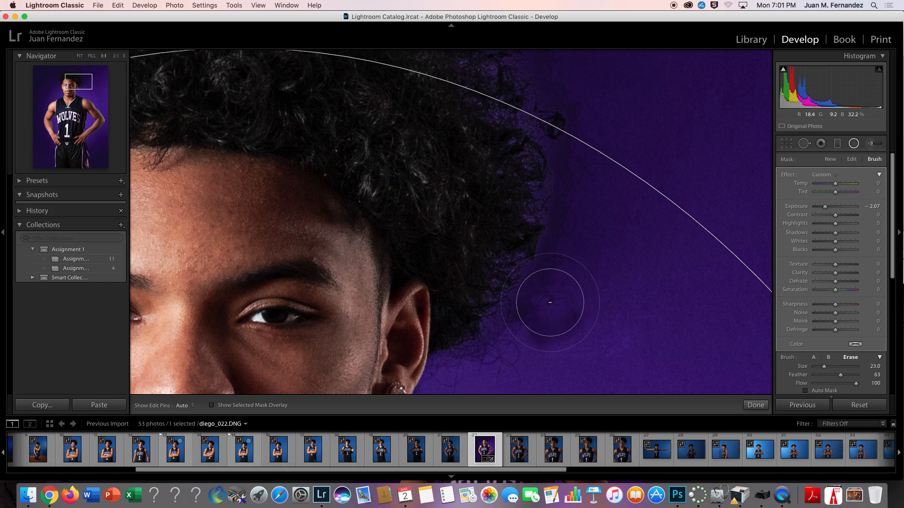
pyautogui.scroll(1, 563, 261)
pyautogui.moveTo(495, 341)
pyautogui.mouseDown()
pyautogui.moveTo(484, 323)
pyautogui.moveTo(593, 175)
pyautogui.mouseUp()
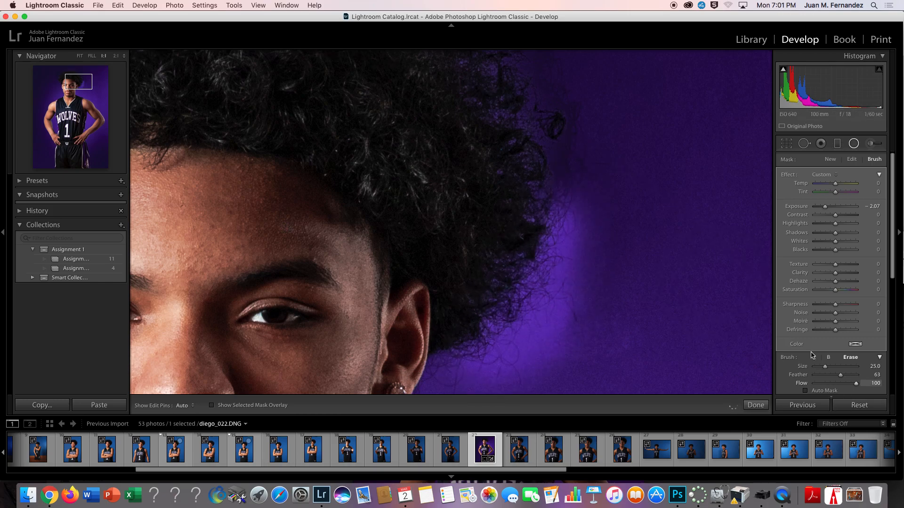
pyautogui.click(814, 359)
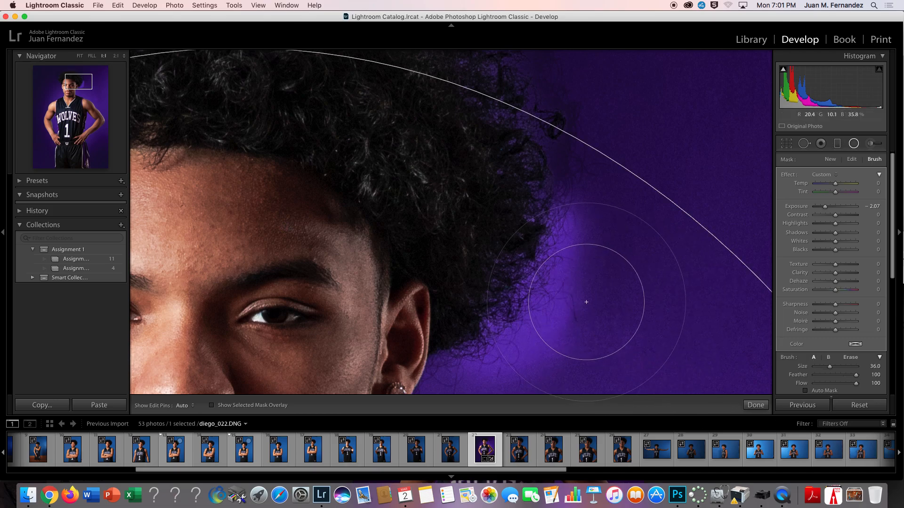
pyautogui.press('super+z')
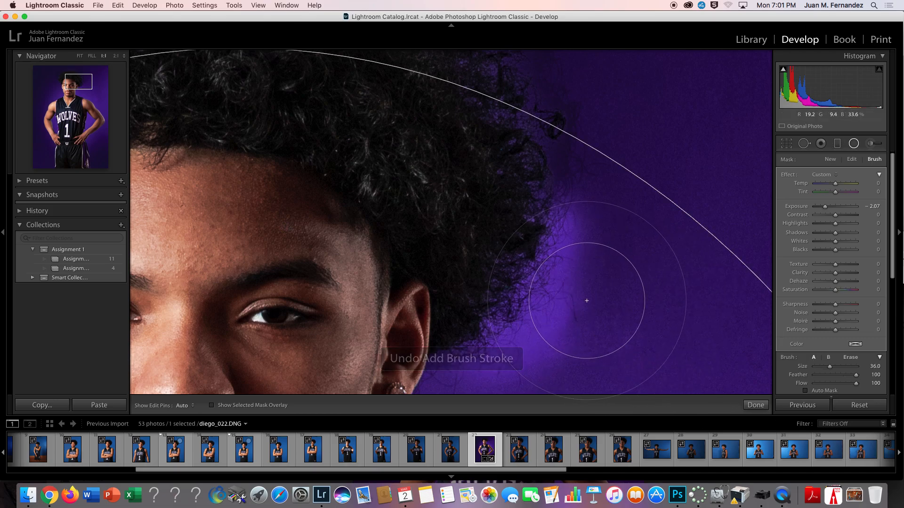
pyautogui.press('h')
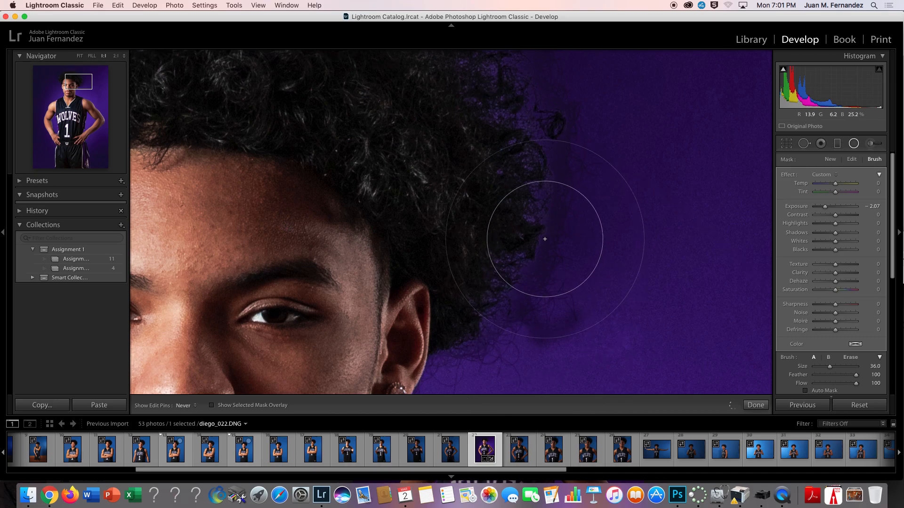
# Fit the whole portrait in view, shrink the mask brush to size 7 and toggle the radial filter's edit pins
pyautogui.press('h')
pyautogui.press('space')
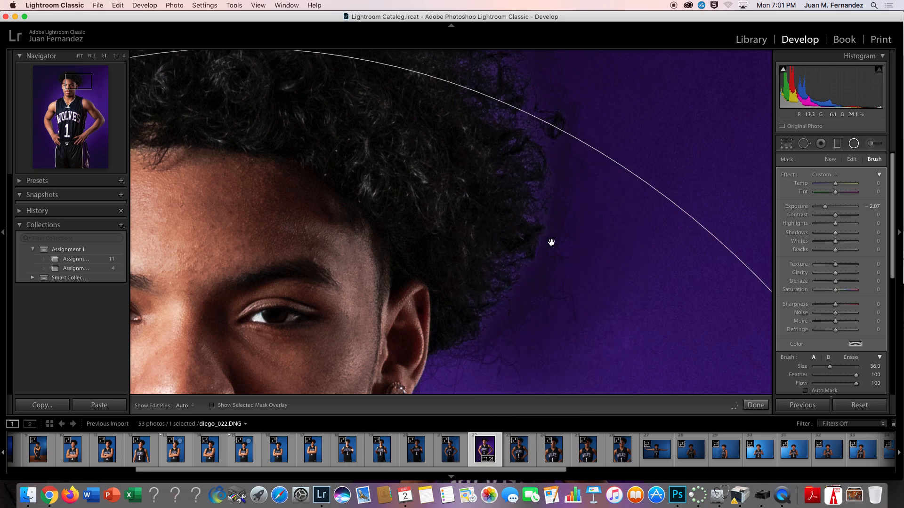
pyautogui.click(551, 243)
pyautogui.scroll(-4, 518, 169)
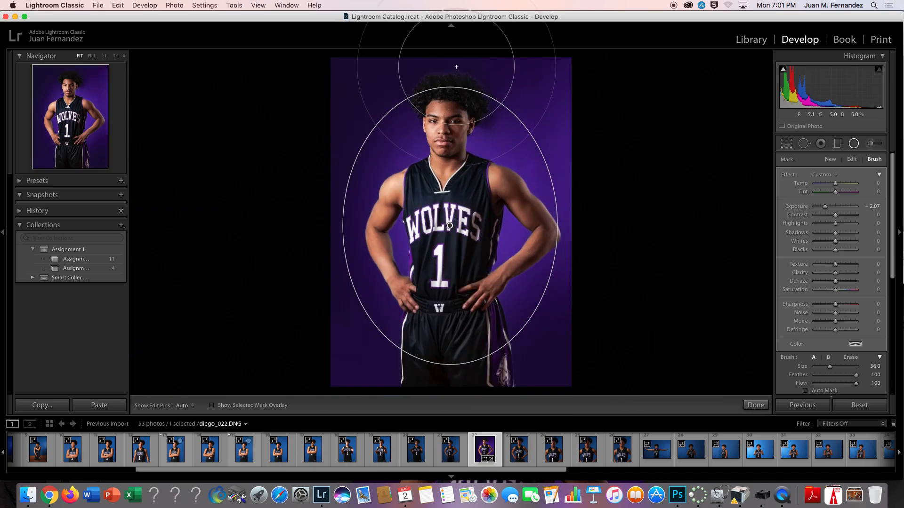
pyautogui.scroll(-10, 470, 93)
pyautogui.press('h')
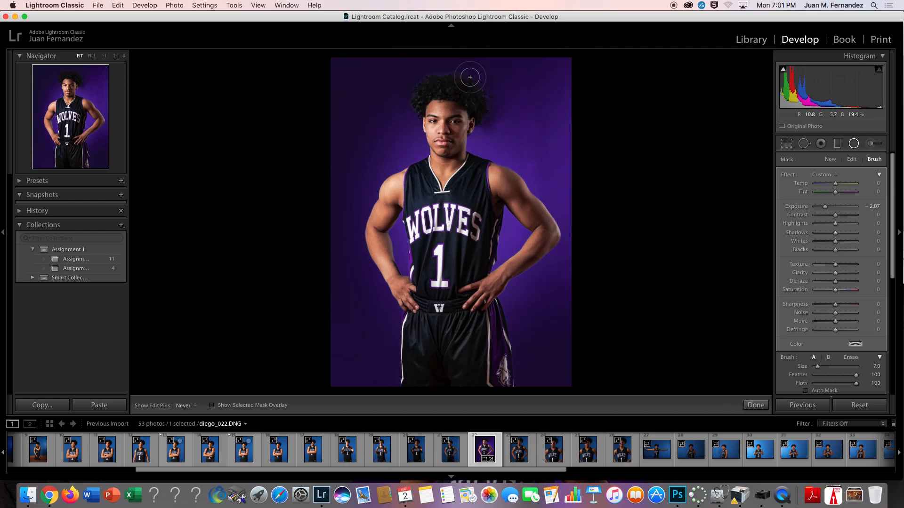
pyautogui.press('h')
pyautogui.press('h')
pyautogui.press('h')
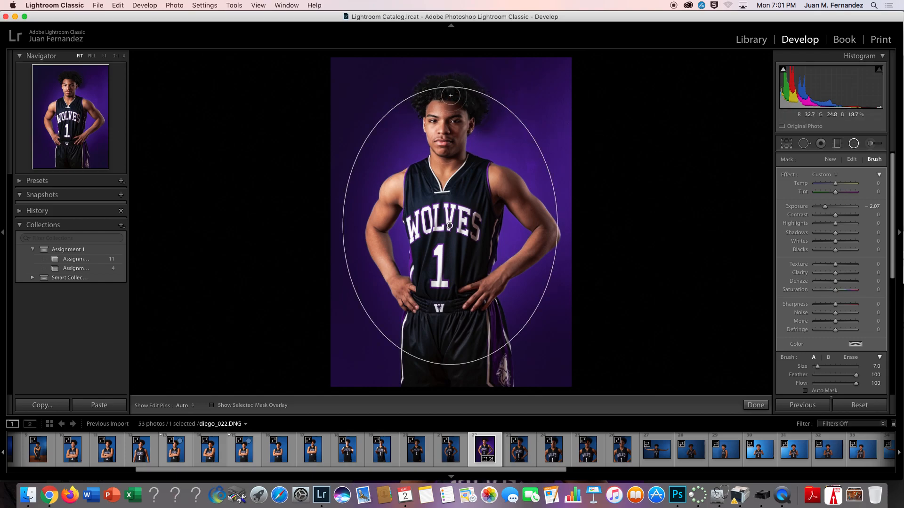
# Stretch the radial filter ellipse vertically to about the full height of the photo and return to its mask brush
pyautogui.click(852, 160)
pyautogui.moveTo(452, 87); pyautogui.dragTo(444, 57)
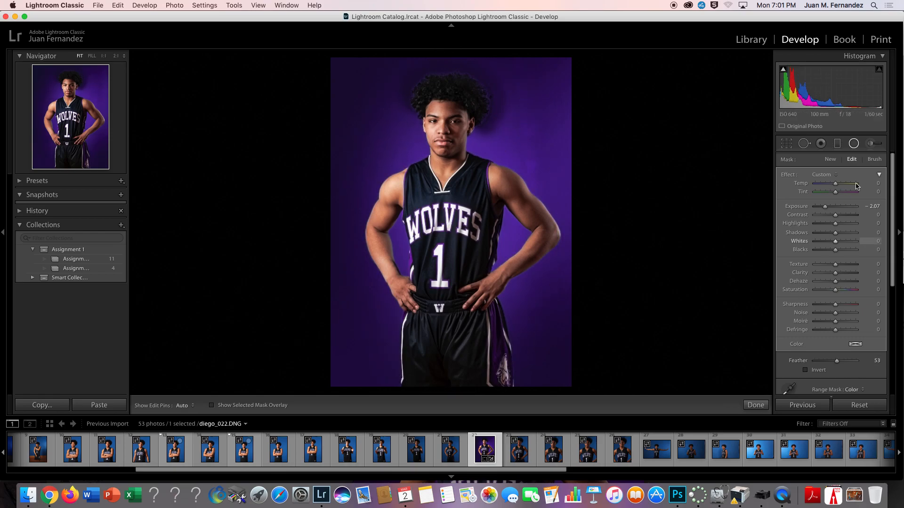
pyautogui.click(875, 159)
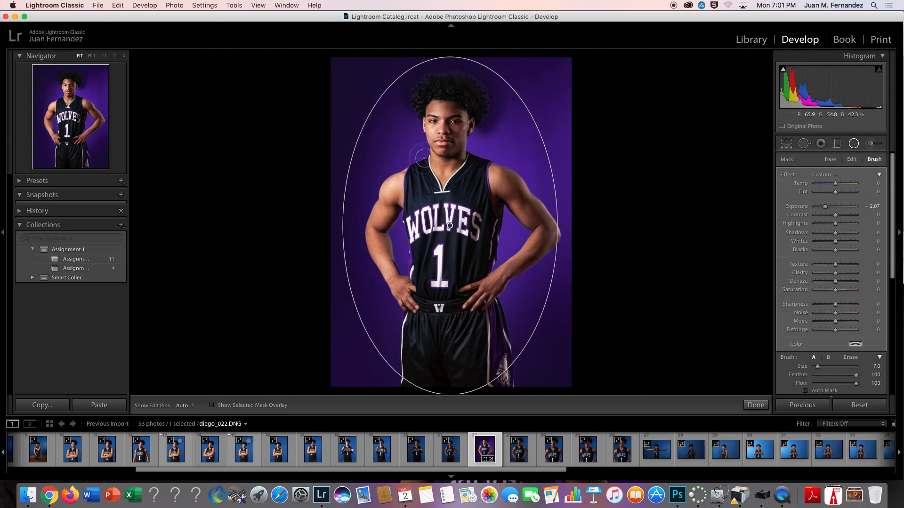
# Resample the radial filter's colour range mask from the purple background beside the player's head
pyautogui.scroll(-4, 852, 350)
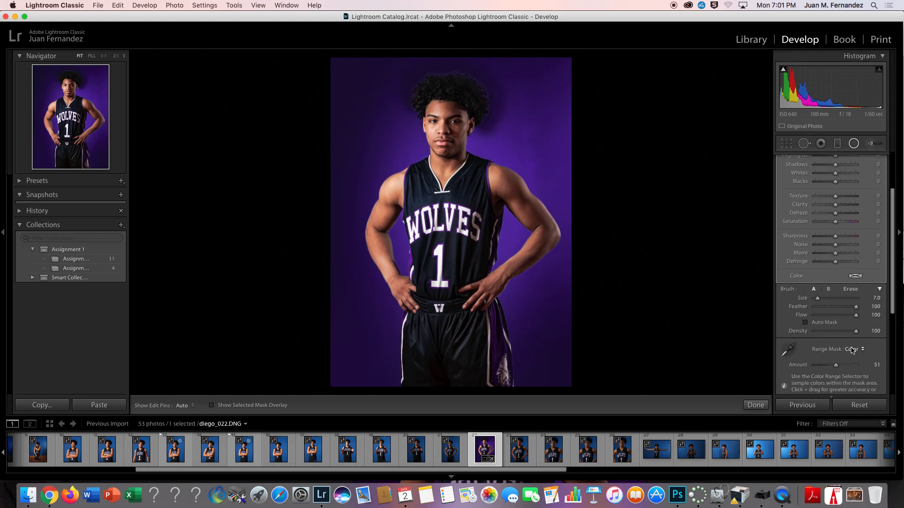
pyautogui.click(787, 342)
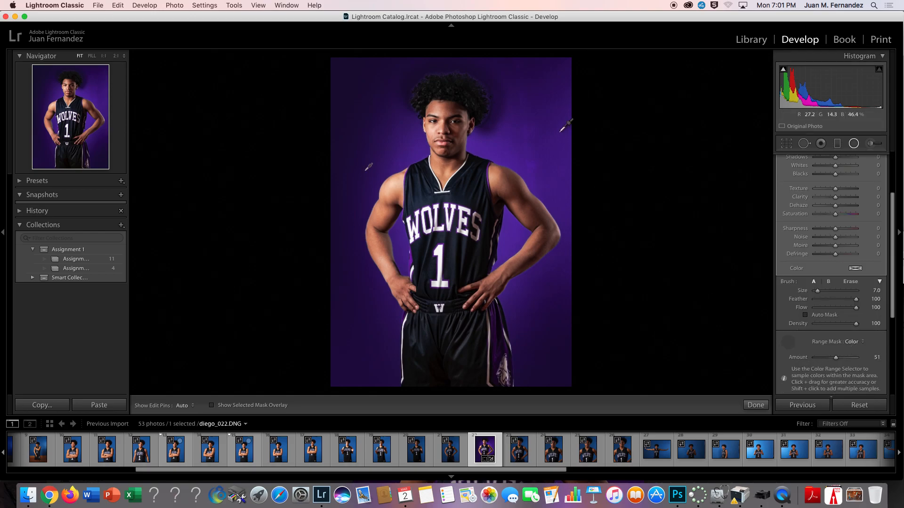
pyautogui.click(537, 135)
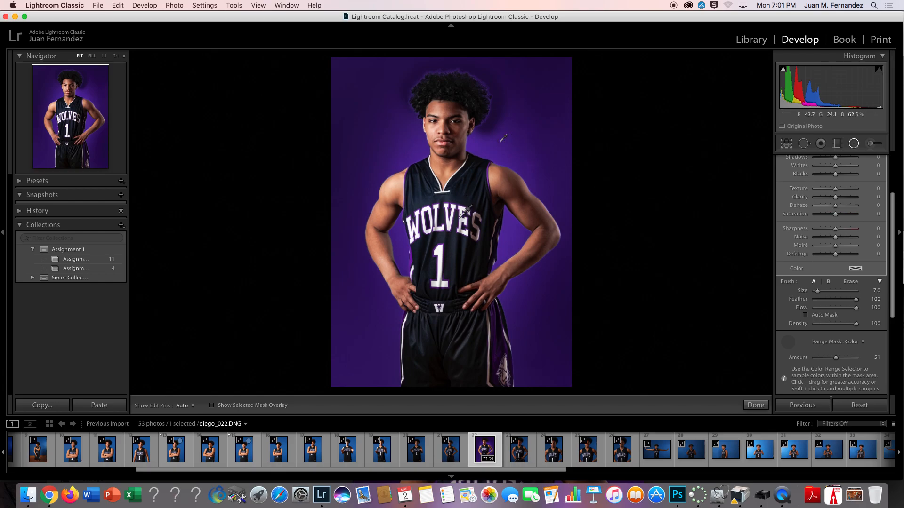
pyautogui.click(788, 342)
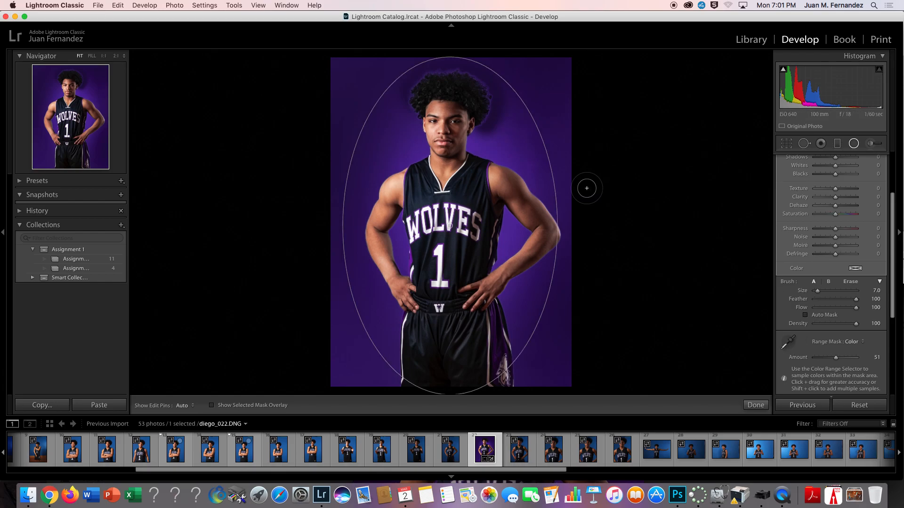
# Delete the radial filter and draw a new elliptical one around the player from hair to waist, with exposure −1.31
pyautogui.moveTo(450, 224); pyautogui.dragTo(450, 224)
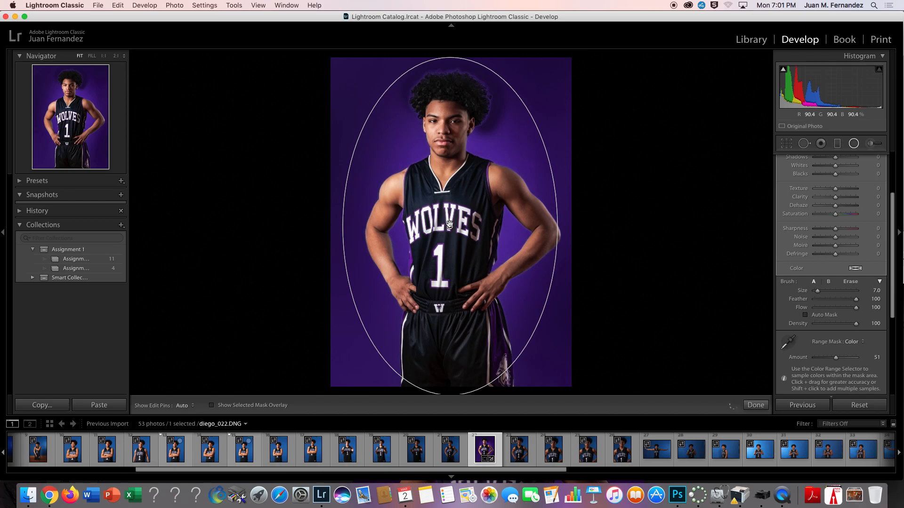
pyautogui.press('Delete')
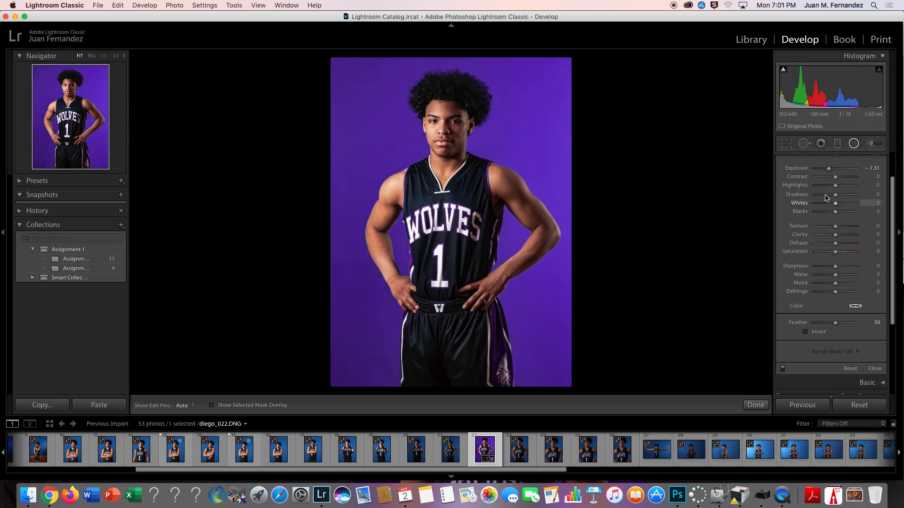
pyautogui.moveTo(449, 197); pyautogui.dragTo(528, 319)
pyautogui.moveTo(466, 231); pyautogui.dragTo(467, 236)
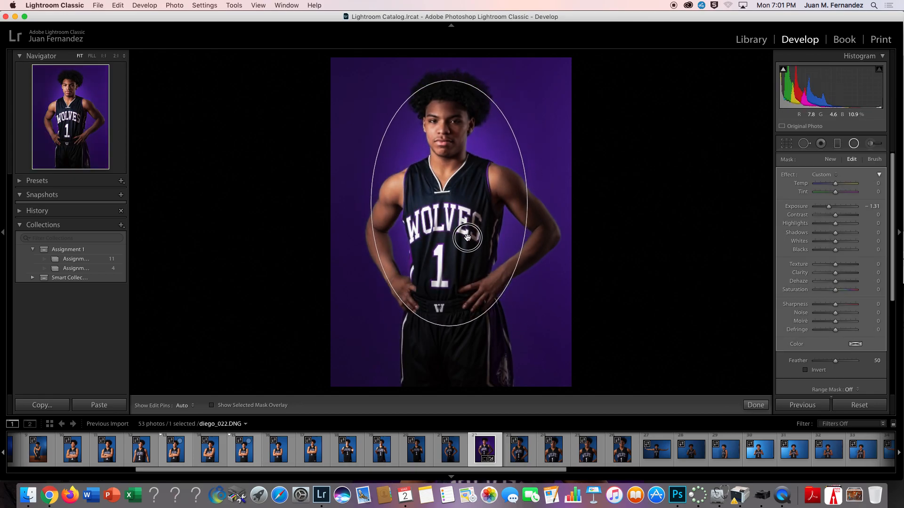
# Give the new radial filter a Luminance range mask with its mask shown, and set the luminance range to 59/100
pyautogui.click(853, 390)
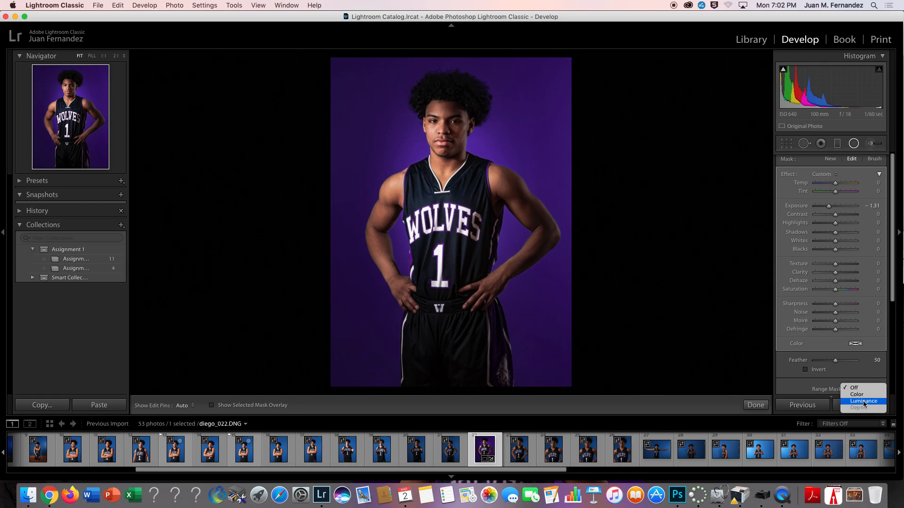
pyautogui.click(863, 401)
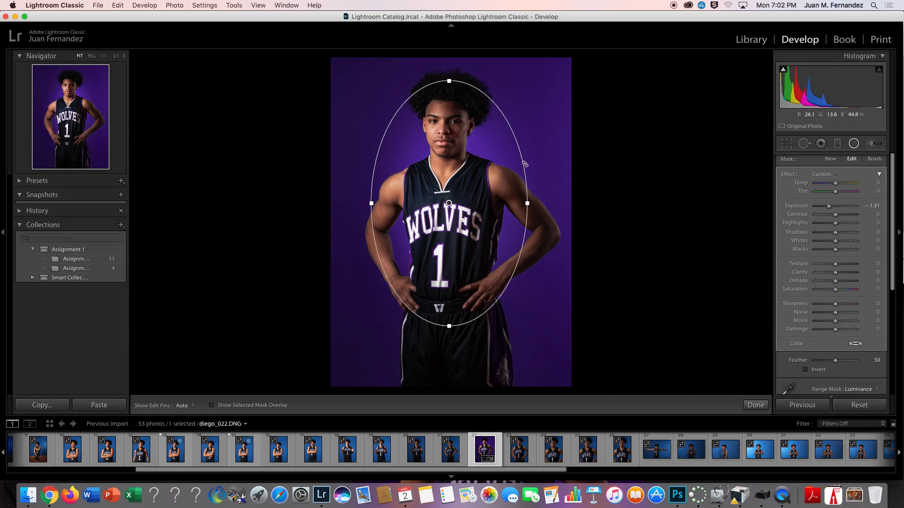
pyautogui.click(788, 389)
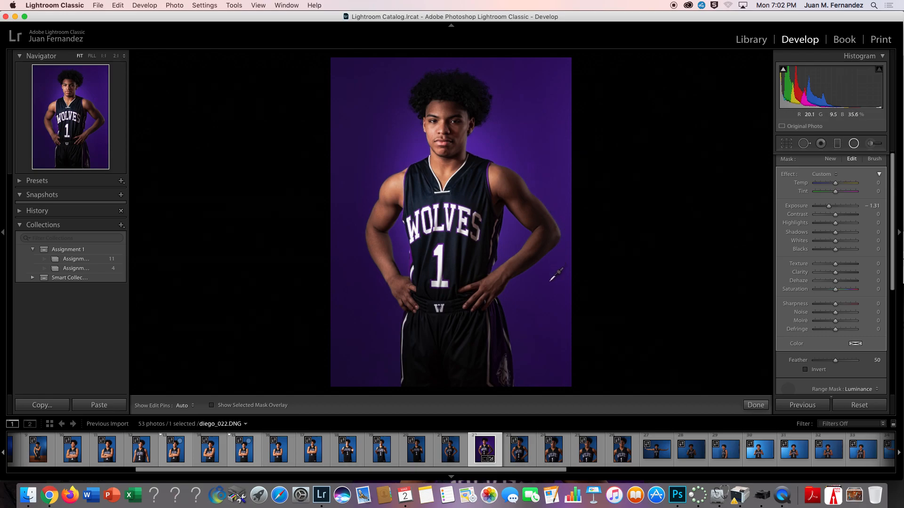
pyautogui.moveTo(892, 255); pyautogui.dragTo(891, 318)
pyautogui.click(807, 299)
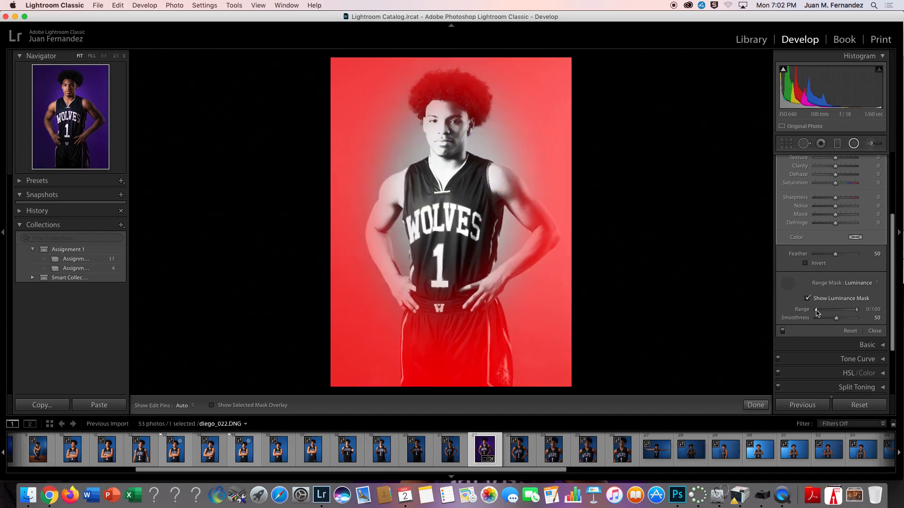
pyautogui.moveTo(818, 312); pyautogui.dragTo(858, 311)
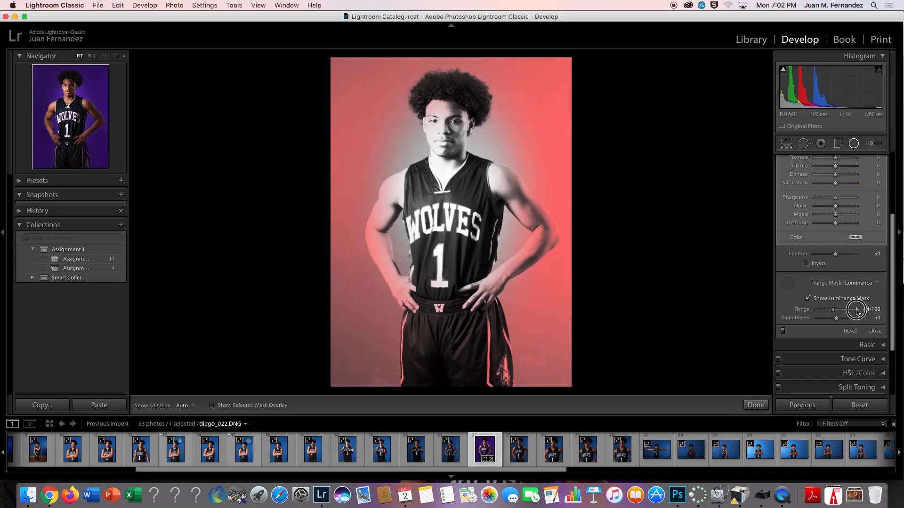
pyautogui.moveTo(834, 312); pyautogui.dragTo(839, 312)
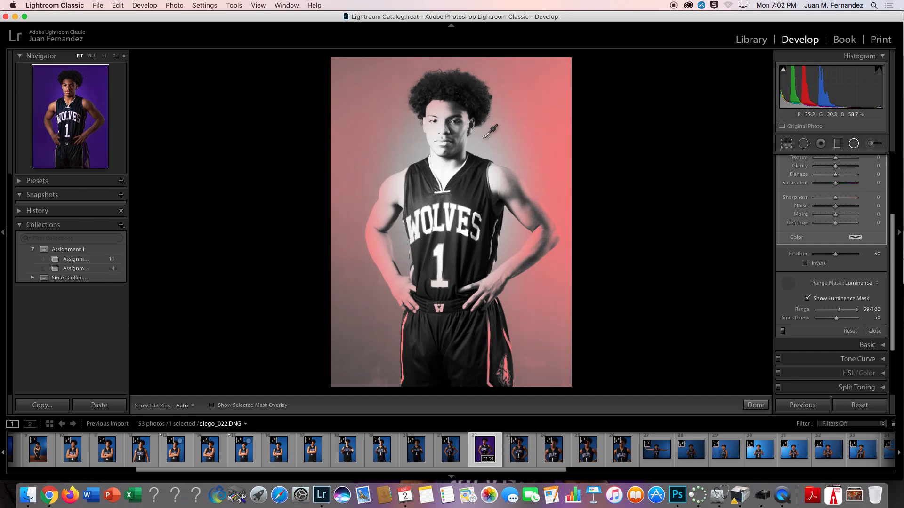
# Sample the luminance range from the player's face, bent arm and finally the hair, giving 0/24
pyautogui.click(457, 142)
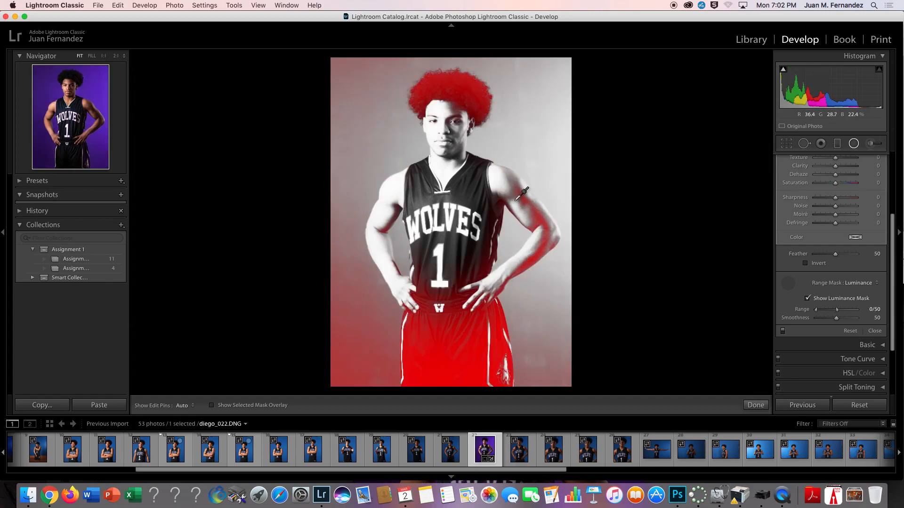
pyautogui.click(523, 206)
pyautogui.click(541, 220)
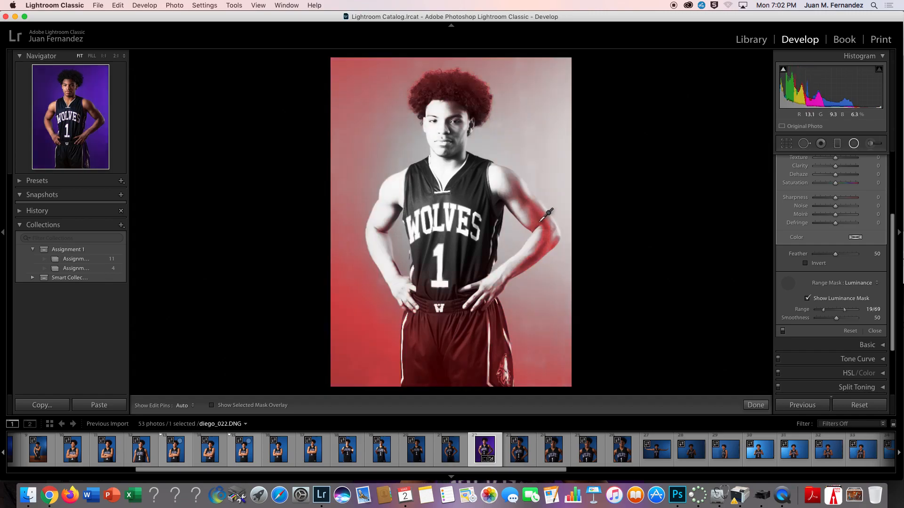
pyautogui.click(518, 263)
pyautogui.click(450, 121)
pyautogui.click(450, 122)
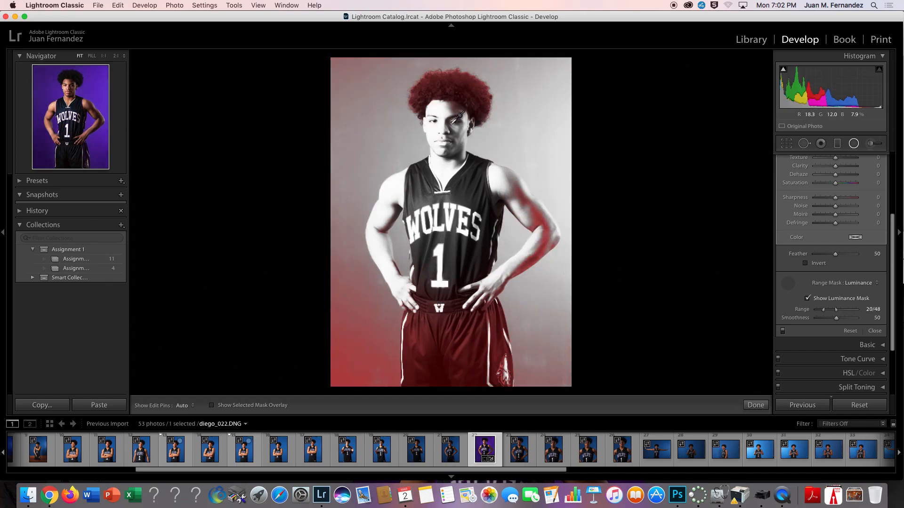
pyautogui.click(432, 93)
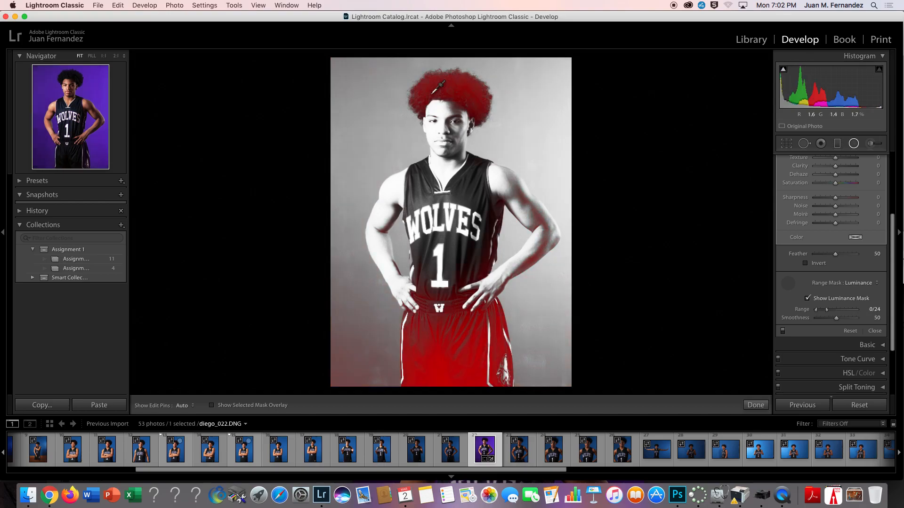
# Hide the luminance mask and set the radial filter's exposure to −2.15
pyautogui.click(788, 285)
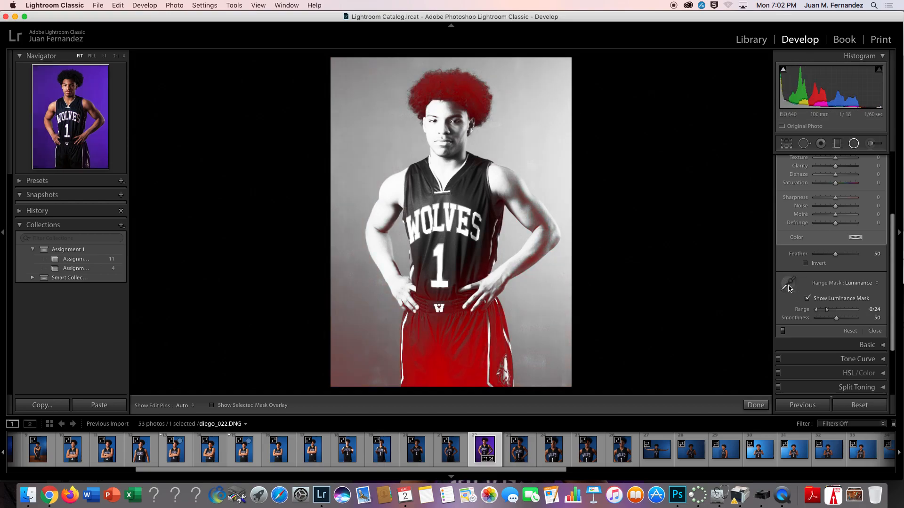
pyautogui.click(807, 299)
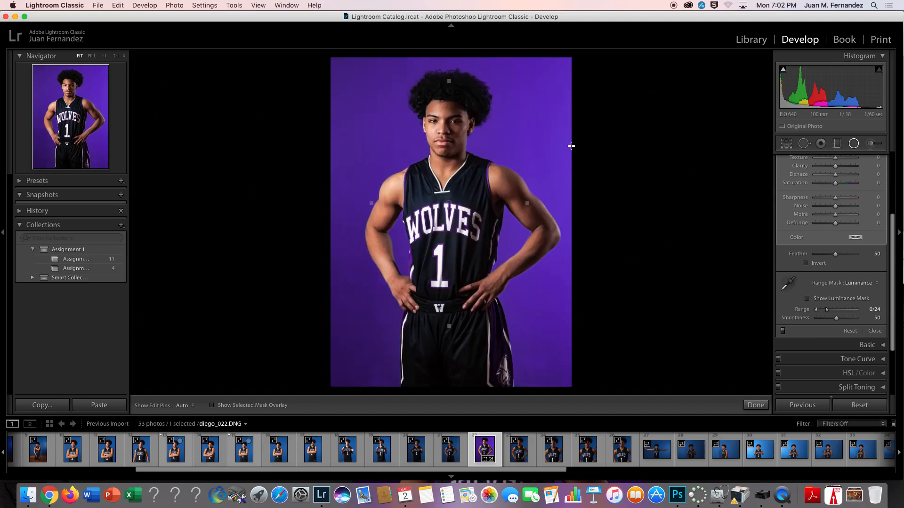
pyautogui.scroll(5, 830, 210)
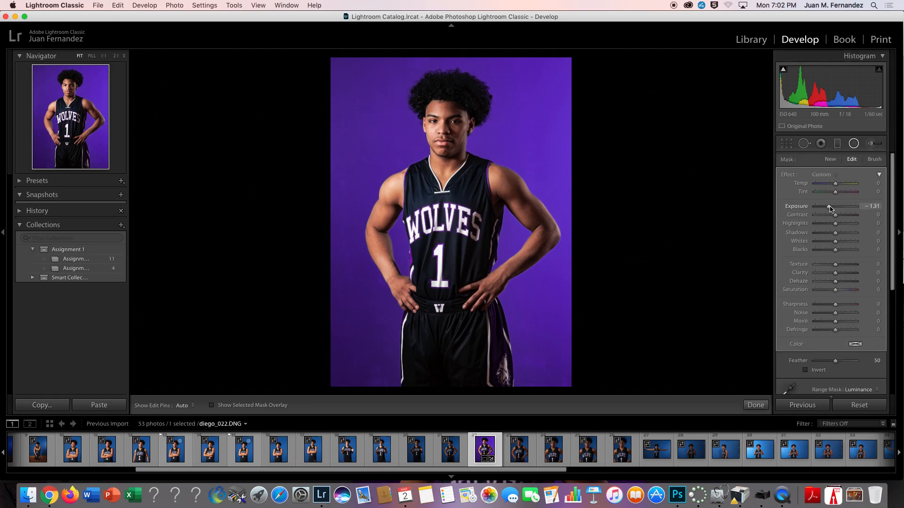
pyautogui.moveTo(831, 209)
pyautogui.mouseDown()
pyautogui.moveTo(812, 207)
pyautogui.moveTo(859, 211)
pyautogui.moveTo(815, 208)
pyautogui.moveTo(824, 207)
pyautogui.mouseUp()
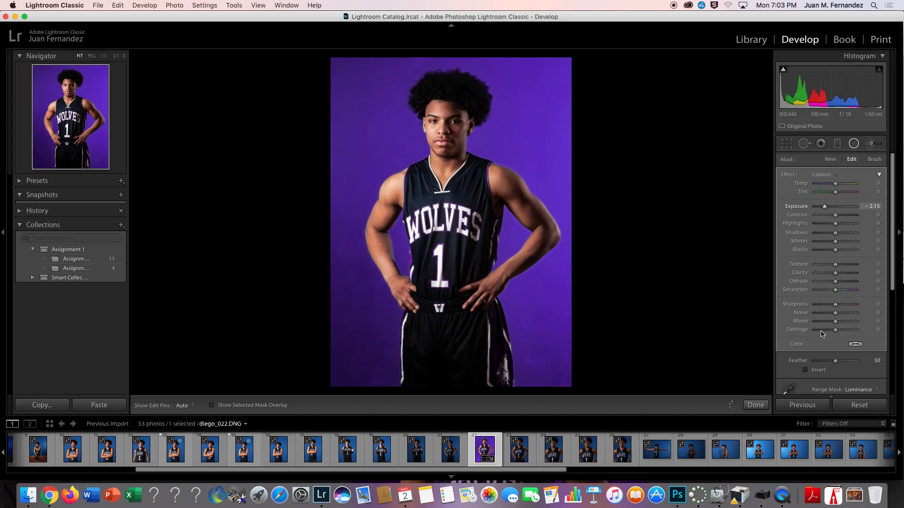
# Show the luminance mask again and raise the upper limit of its range
pyautogui.scroll(-2, 839, 371)
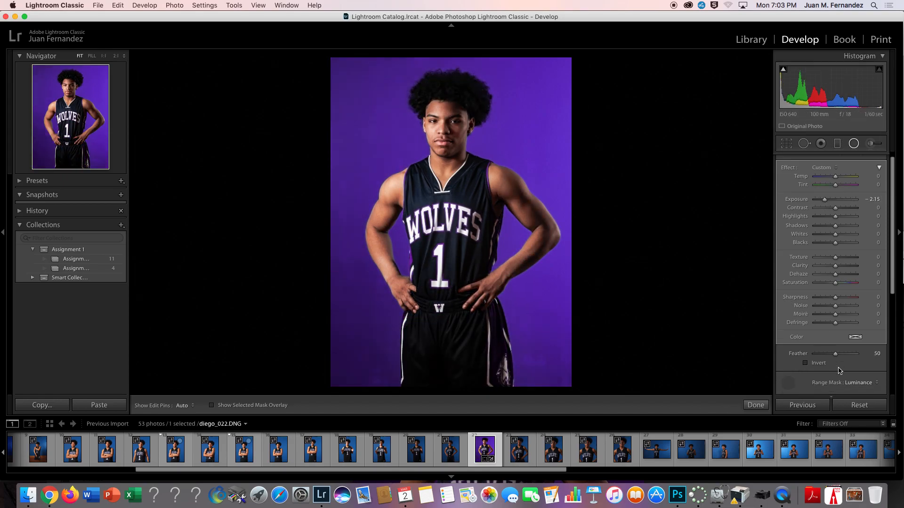
pyautogui.scroll(-3, 839, 370)
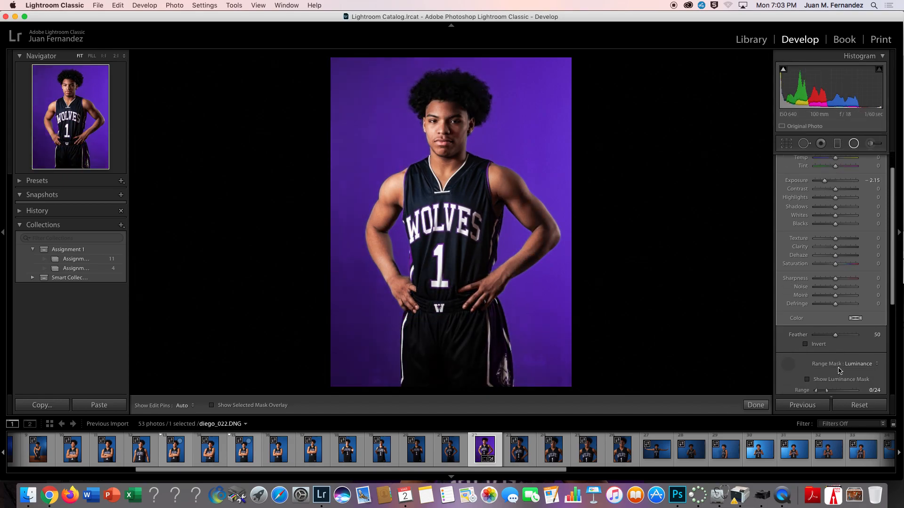
pyautogui.click(808, 380)
pyautogui.moveTo(828, 390); pyautogui.dragTo(872, 390)
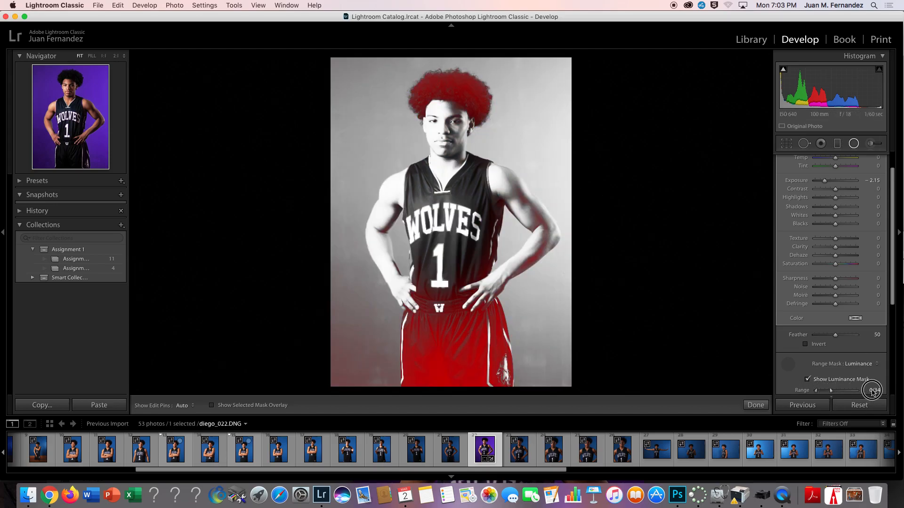
# Resample the luminance range from the hair and then from the purple background on both sides of the player, giving 70/100
pyautogui.click(454, 108)
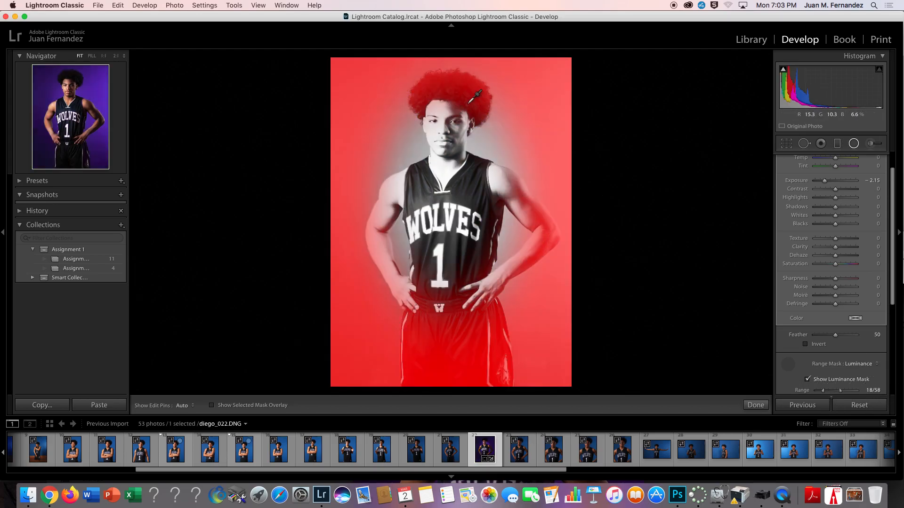
pyautogui.click(452, 92)
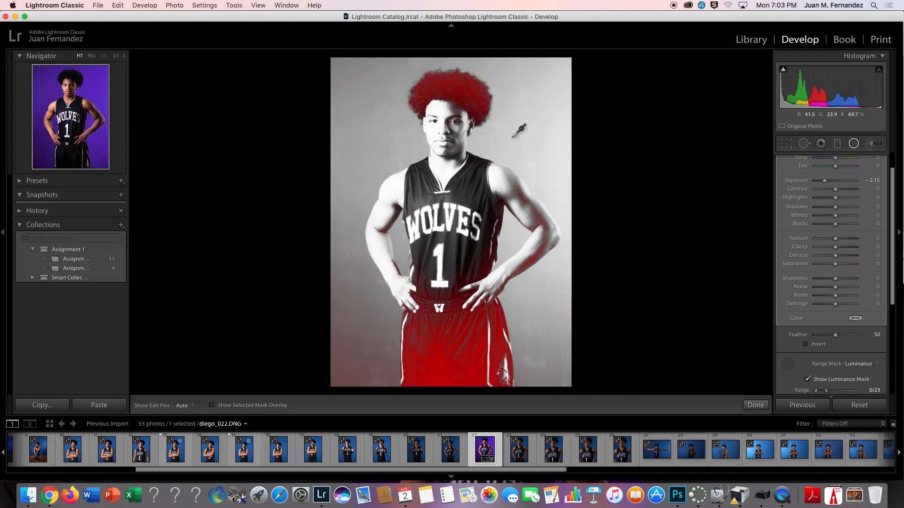
pyautogui.click(526, 112)
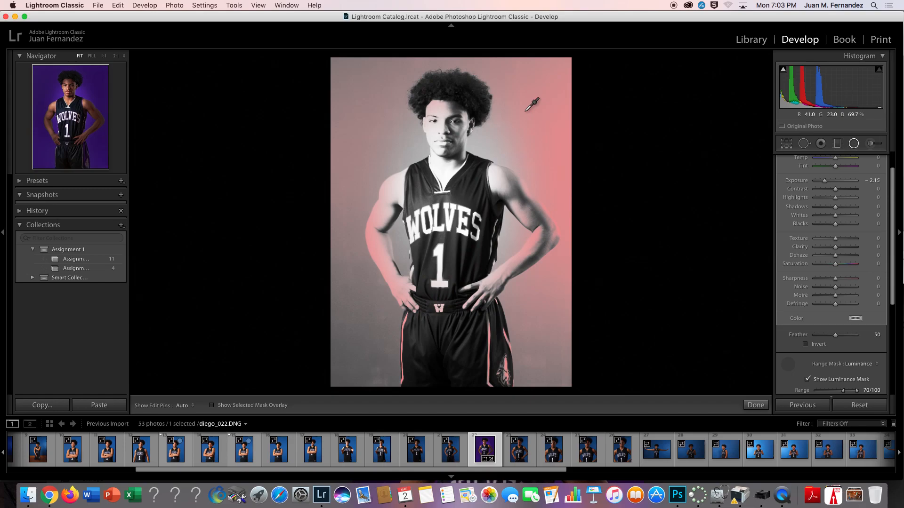
pyautogui.click(357, 97)
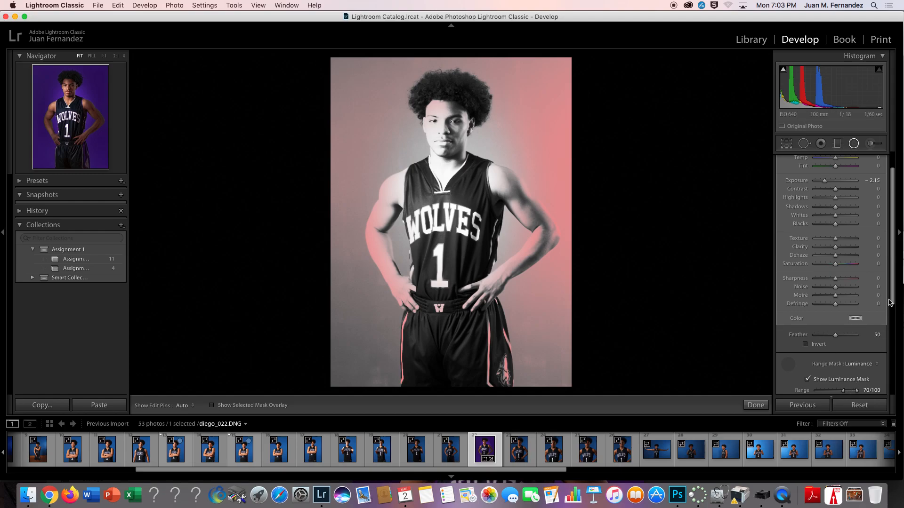
pyautogui.scroll(-3, 895, 292)
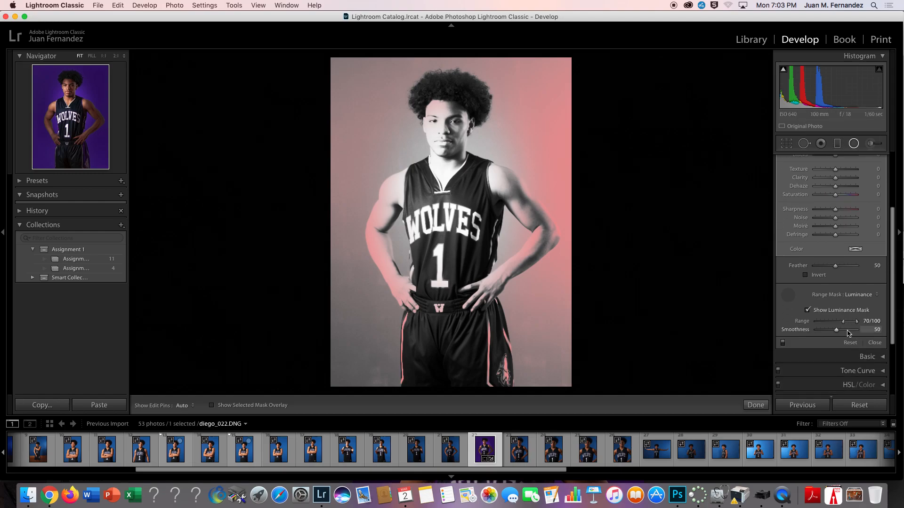
# Hide the luminance mask, set its range to 95/100 and smoothness to 76, and set the radial filter's exposure to −1.92
pyautogui.click(807, 310)
pyautogui.moveTo(837, 332); pyautogui.dragTo(857, 323)
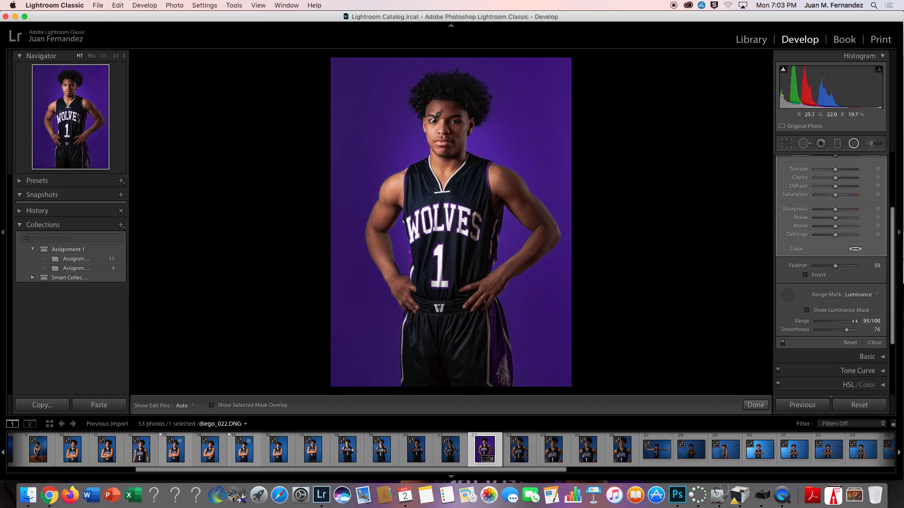
pyautogui.moveTo(893, 253); pyautogui.dragTo(896, 191)
pyautogui.moveTo(823, 207); pyautogui.dragTo(825, 207)
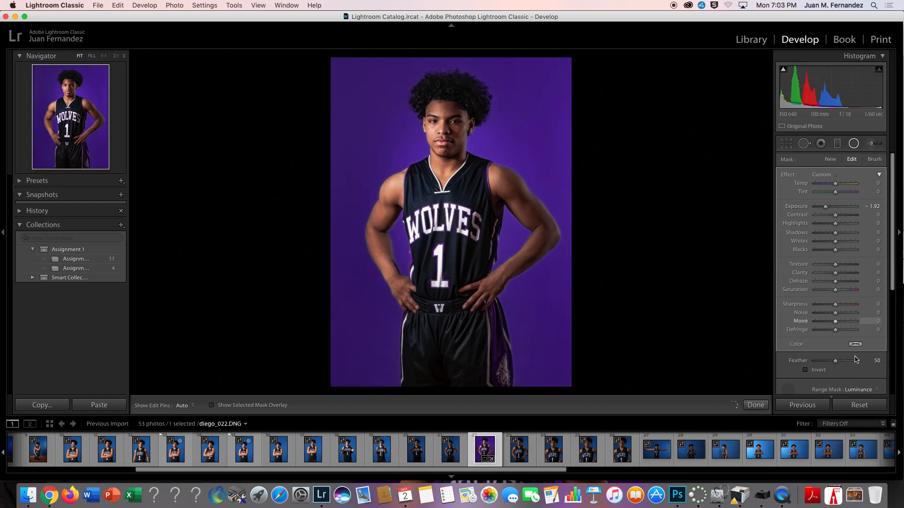
# Inspect the luminance mask, then compare the photo with the radial filter switched off and on
pyautogui.moveTo(893, 259); pyautogui.dragTo(893, 307)
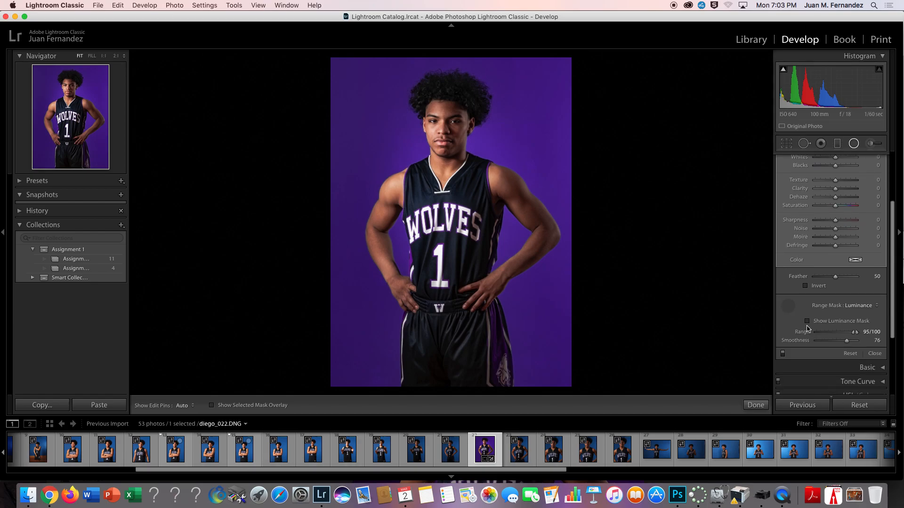
pyautogui.click(808, 321)
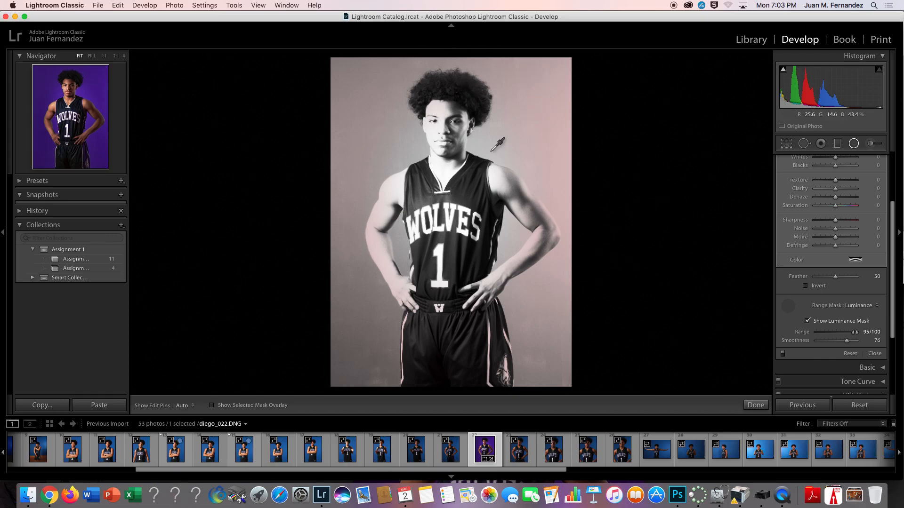
pyautogui.click(808, 321)
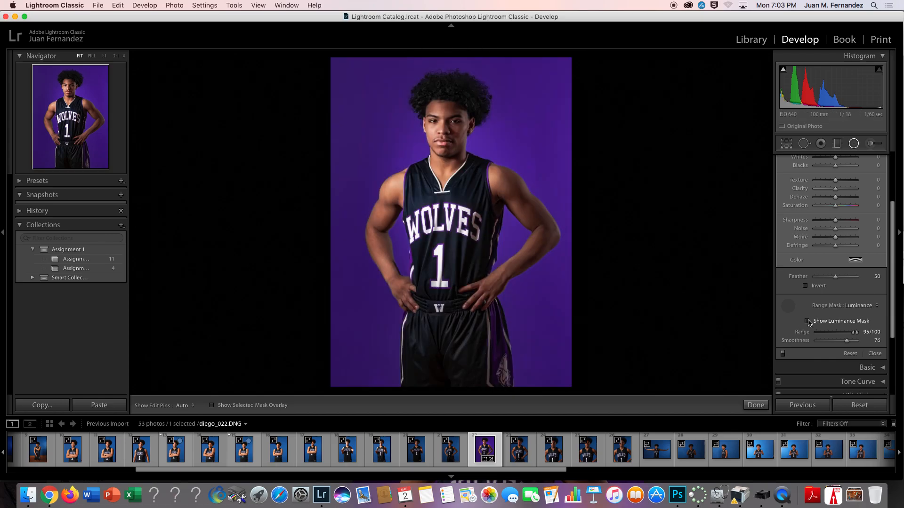
pyautogui.click(783, 354)
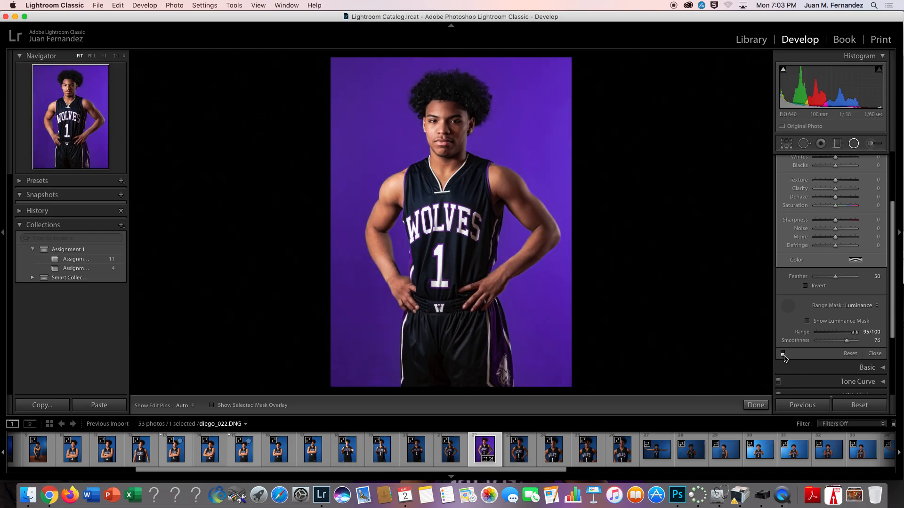
pyautogui.click(783, 354)
pyautogui.click(783, 354)
pyautogui.click(783, 355)
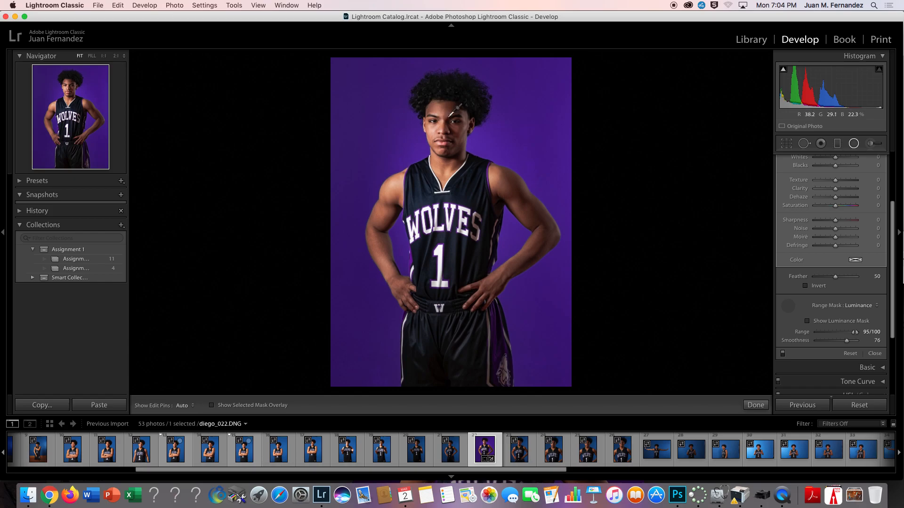
# Set the radial filter's mask brush to Erase with size 9, and toggle the edit pins off and on
pyautogui.scroll(-3, 878, 285)
pyautogui.scroll(5, 876, 273)
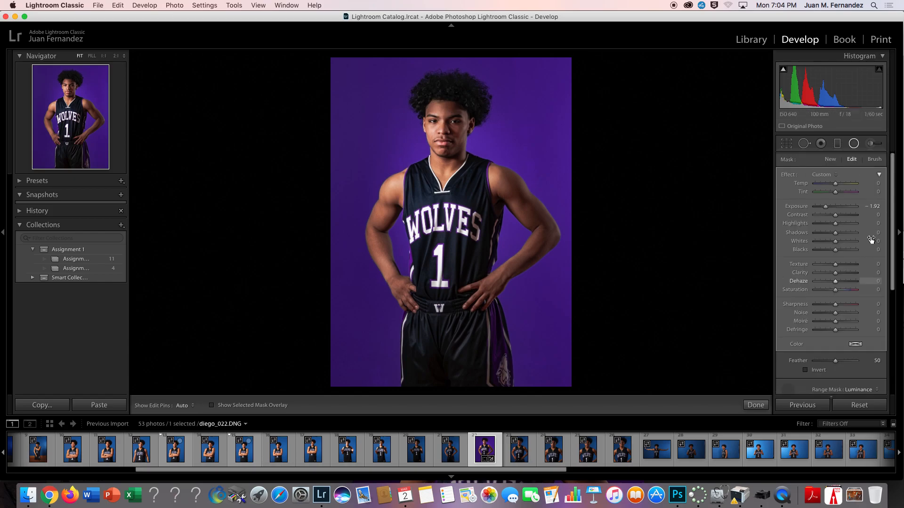
pyautogui.click(874, 160)
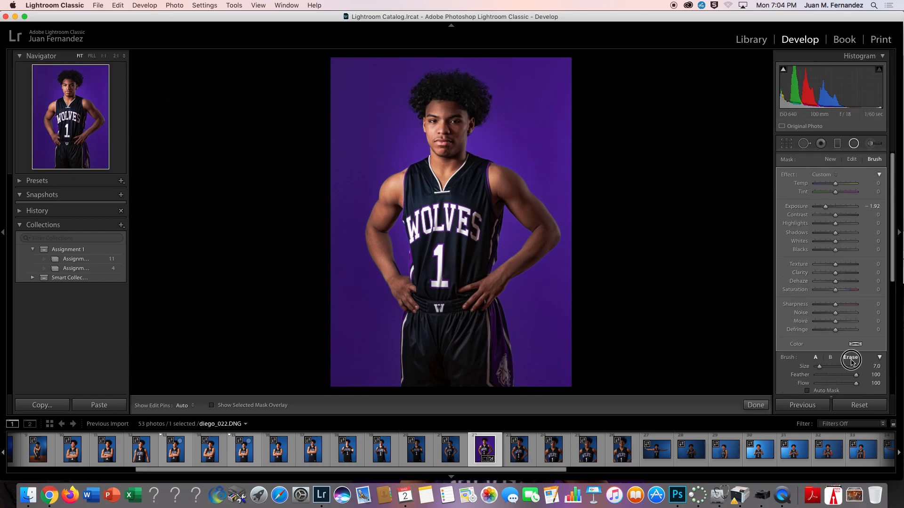
pyautogui.scroll(-10, 440, 151)
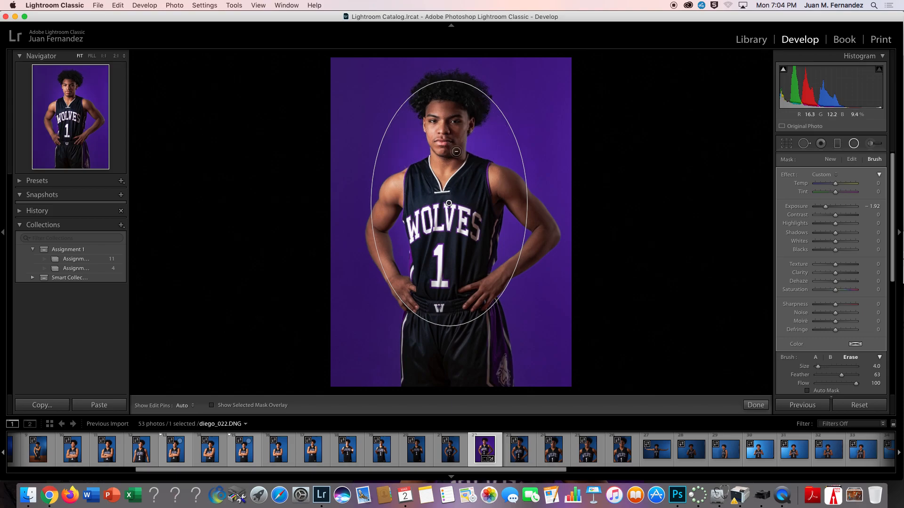
pyautogui.scroll(3, 433, 106)
pyautogui.press('h')
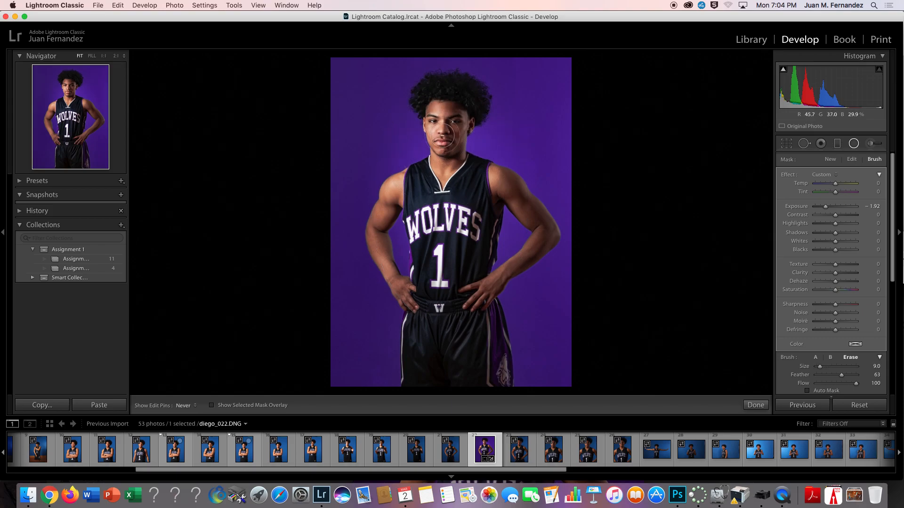
pyautogui.press('h')
pyautogui.press('h')
pyautogui.press('h')
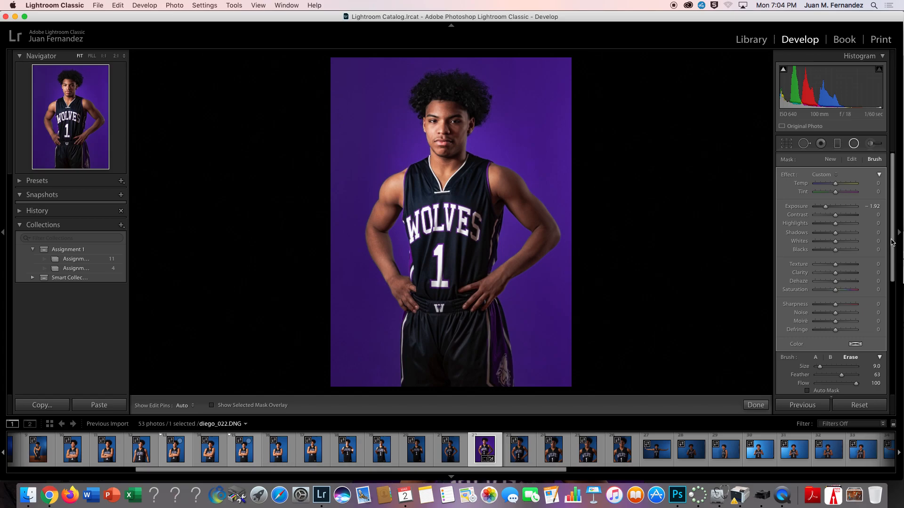
# Reselect the radial filter on the player and set its exposure to −2.19, contrast to 7 and highlights to −31
pyautogui.click(829, 160)
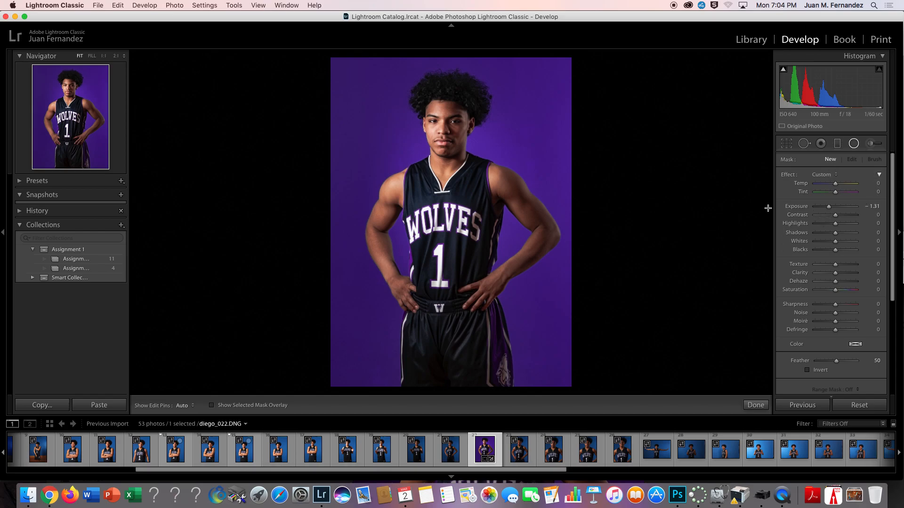
pyautogui.moveTo(449, 203); pyautogui.dragTo(527, 326)
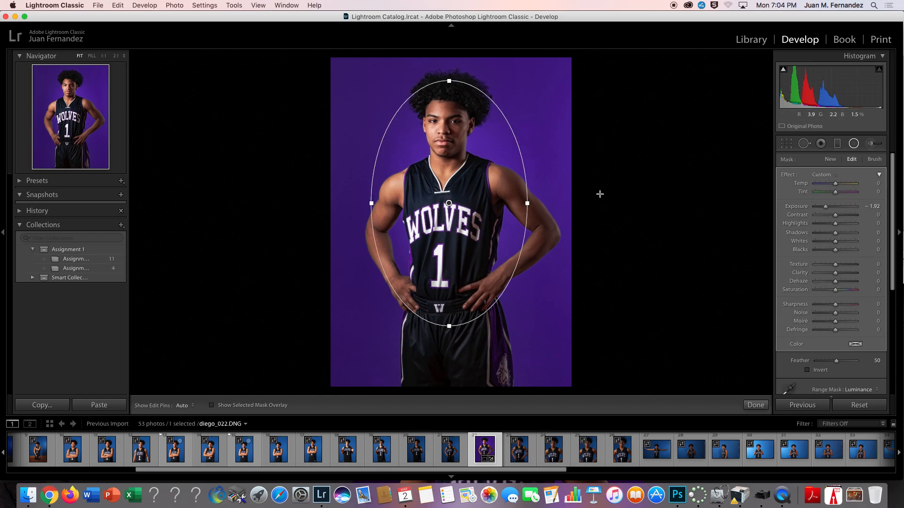
pyautogui.moveTo(826, 207); pyautogui.dragTo(824, 211)
pyautogui.moveTo(835, 223)
pyautogui.mouseDown()
pyautogui.moveTo(853, 225)
pyautogui.moveTo(830, 225)
pyautogui.moveTo(847, 216)
pyautogui.moveTo(837, 215)
pyautogui.mouseUp()
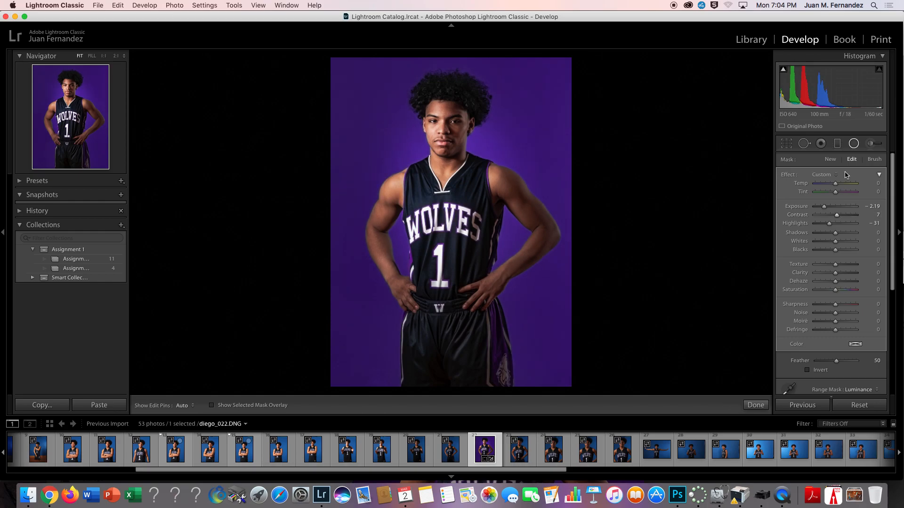
# Paint a new adjustment brush area of size 28 and exposure 2.03 over the player's upper body and surrounding background
pyautogui.click(870, 144)
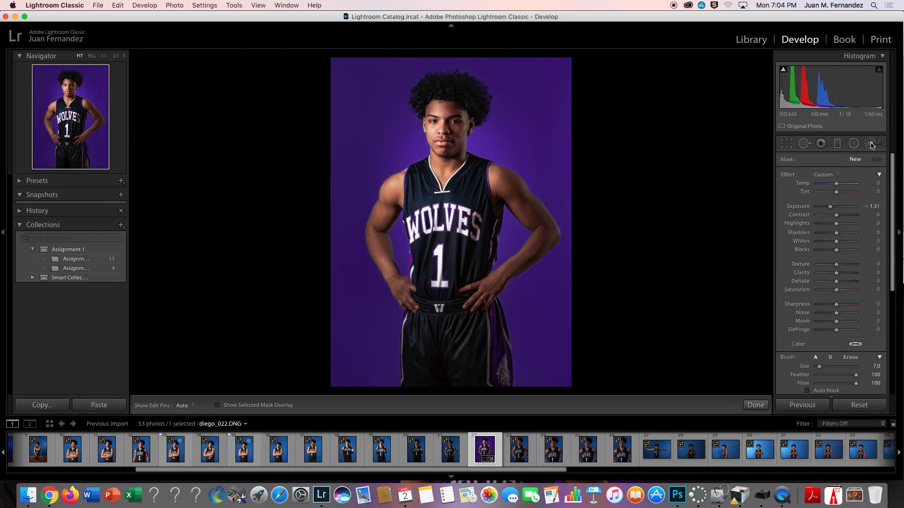
pyautogui.scroll(8, 479, 184)
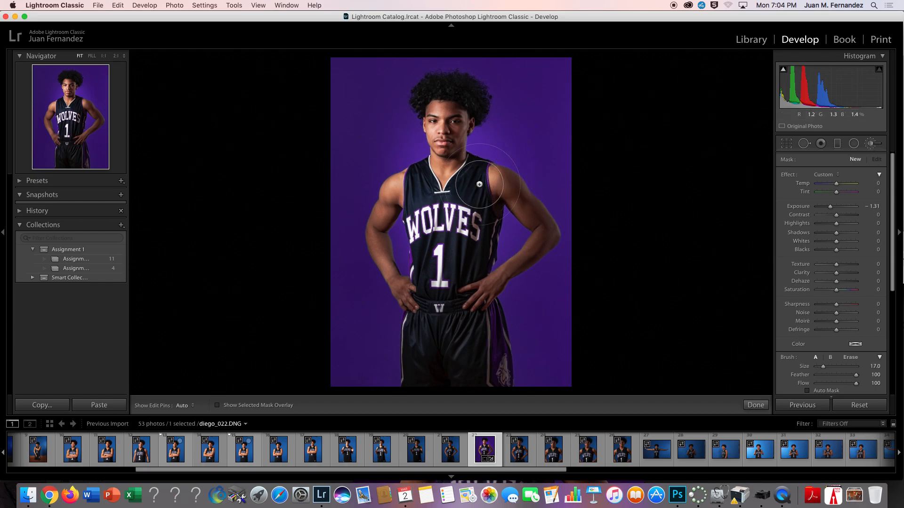
pyautogui.scroll(2, 478, 184)
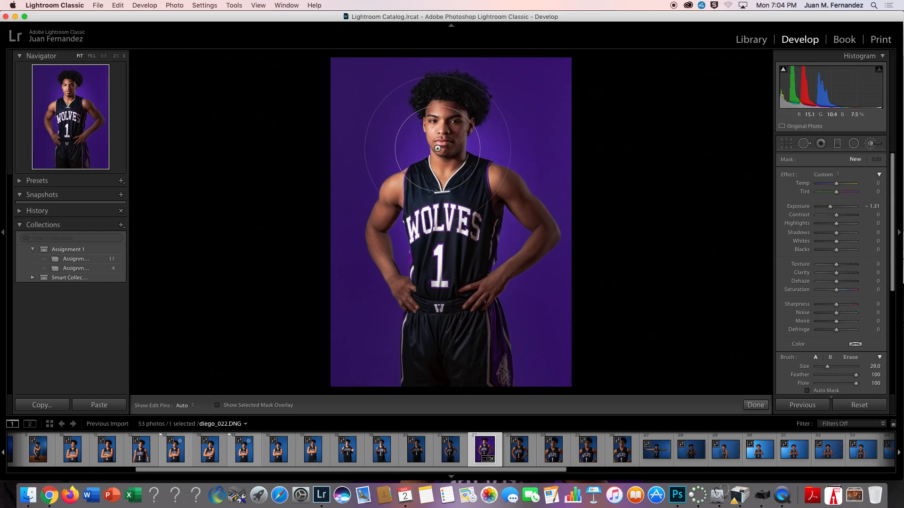
pyautogui.click(846, 206)
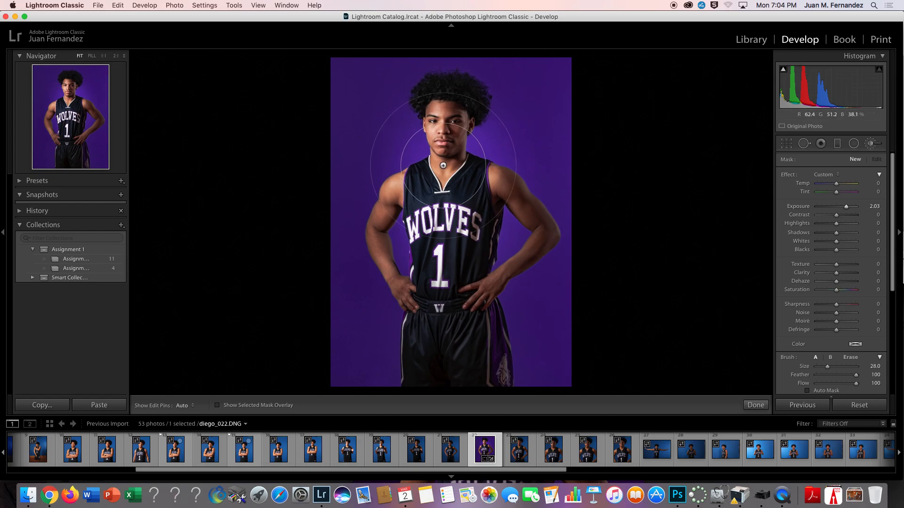
pyautogui.moveTo(437, 162)
pyautogui.mouseDown()
pyautogui.moveTo(456, 168)
pyautogui.moveTo(431, 161)
pyautogui.moveTo(466, 157)
pyautogui.moveTo(450, 165)
pyautogui.moveTo(440, 225)
pyautogui.moveTo(489, 251)
pyautogui.mouseUp()
# Limit the brushed area with a Color range mask sampled from the purple background beside the player's head, with amount 72
pyautogui.moveTo(893, 215); pyautogui.dragTo(893, 264)
pyautogui.click(853, 335)
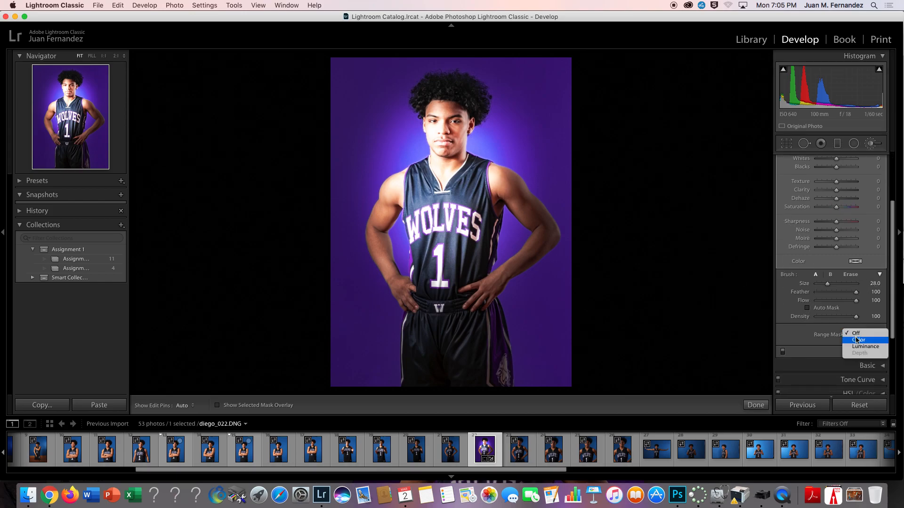
pyautogui.click(859, 340)
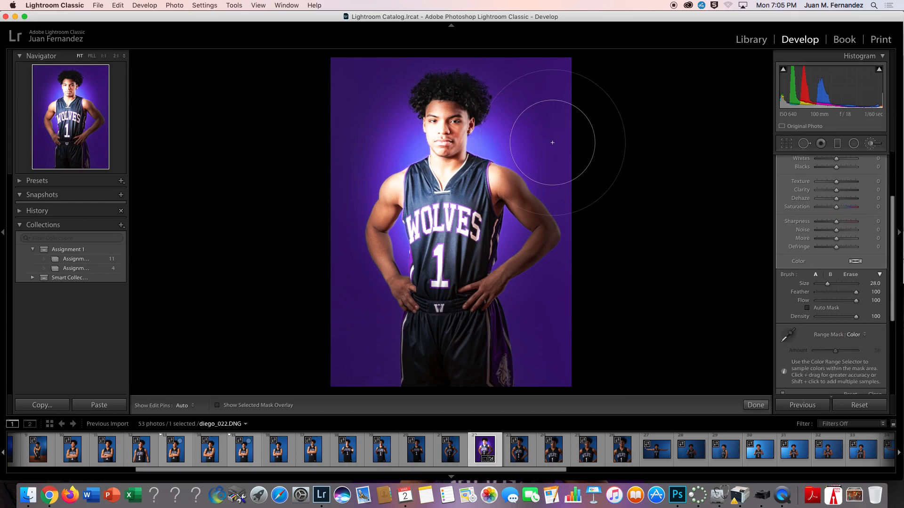
pyautogui.click(787, 334)
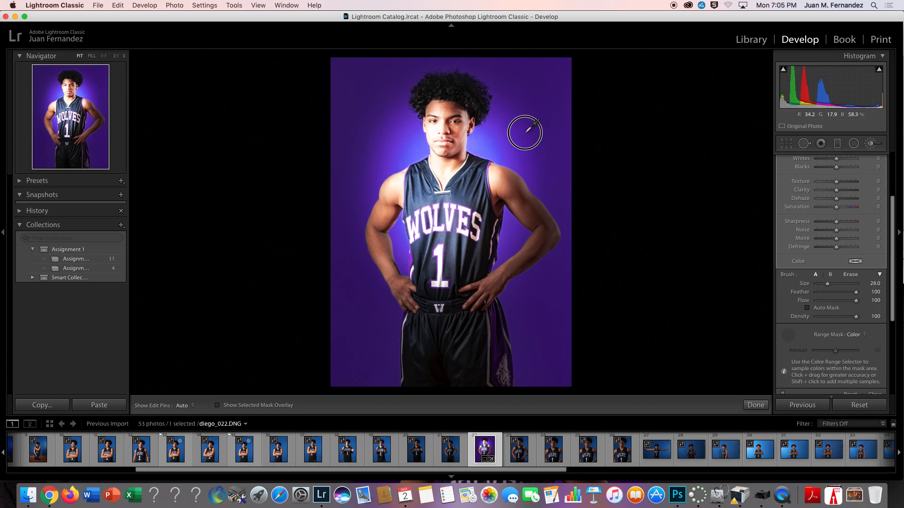
pyautogui.click(482, 147)
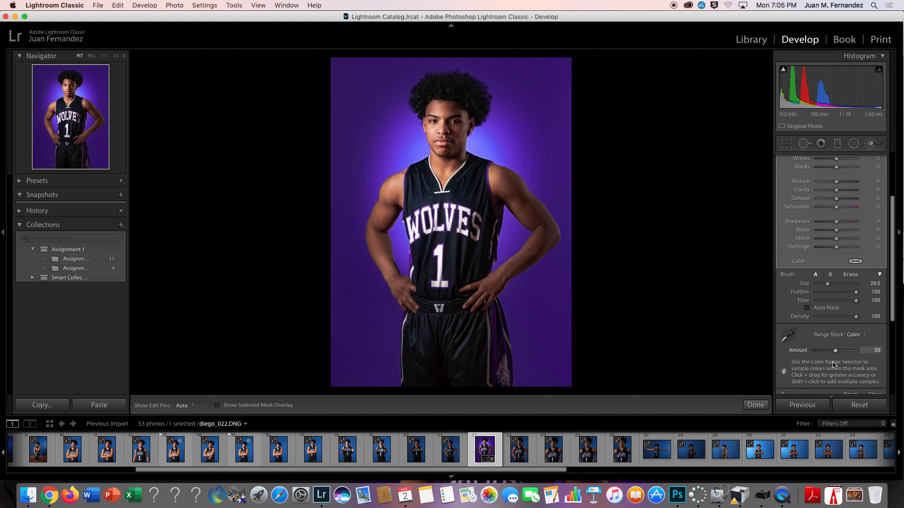
pyautogui.moveTo(836, 351); pyautogui.dragTo(845, 354)
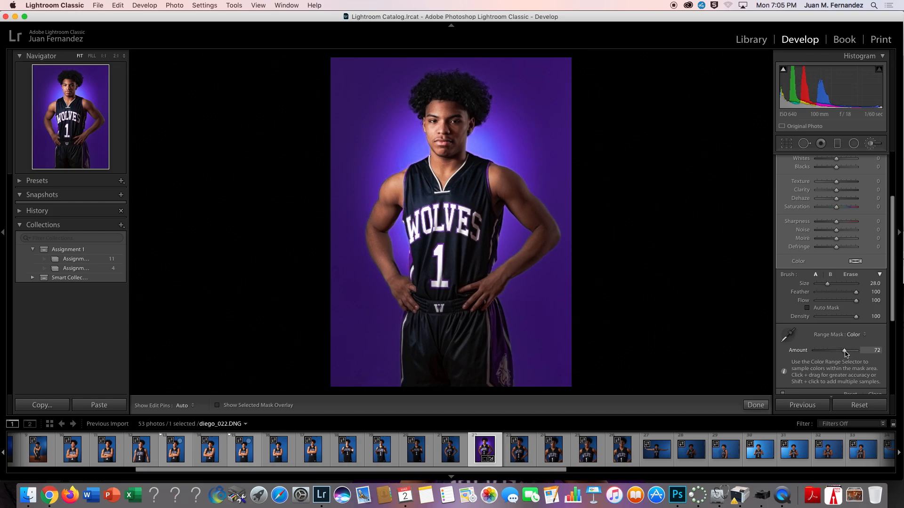
# Set the background glow's exposure to 0.98 and temperature to −45, and close the adjustment brush
pyautogui.scroll(5, 896, 273)
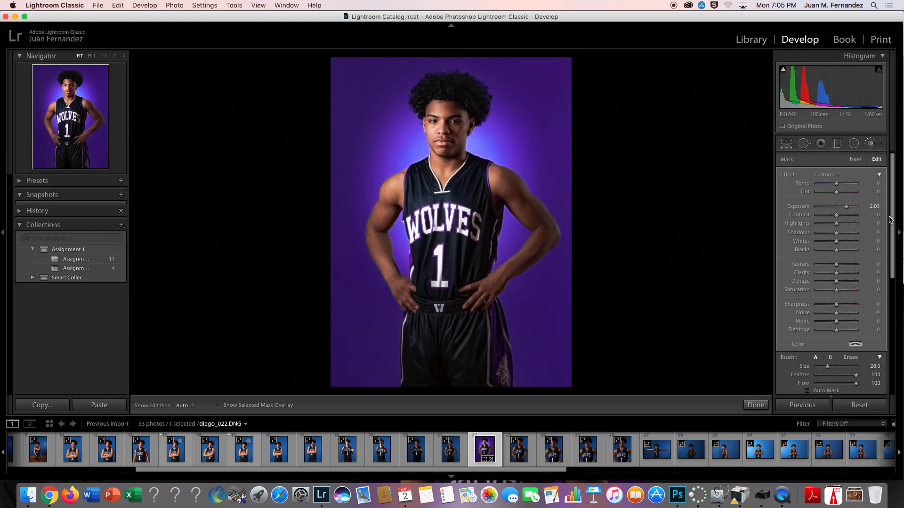
pyautogui.moveTo(846, 208); pyautogui.dragTo(828, 184)
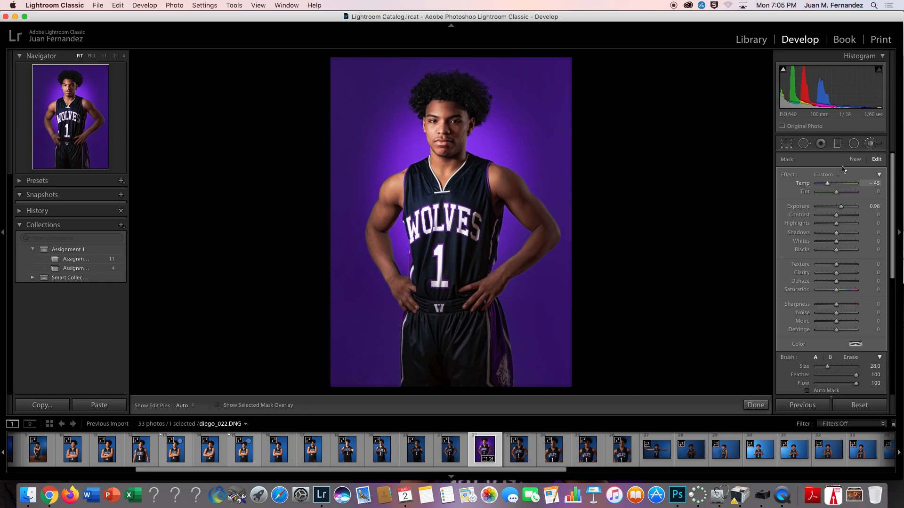
pyautogui.click(870, 144)
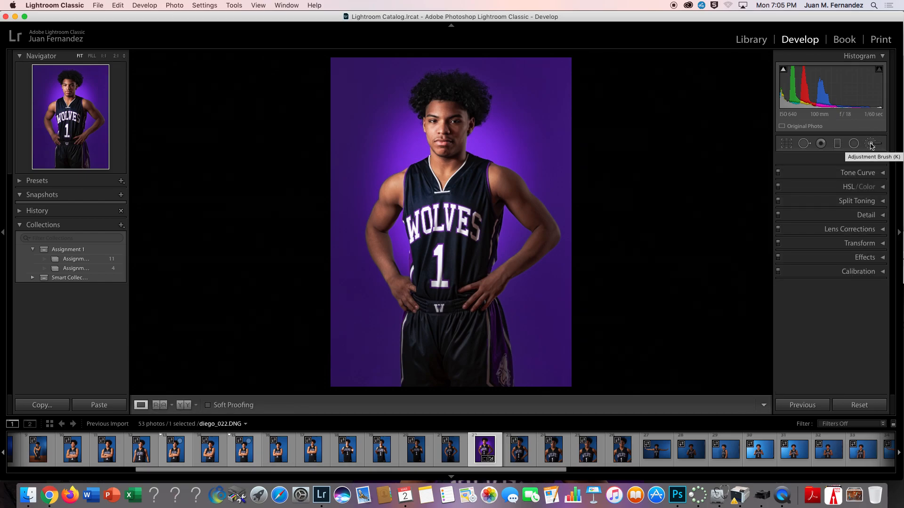
# Start a new adjustment brush and set its exposure to −1.18
pyautogui.click(870, 144)
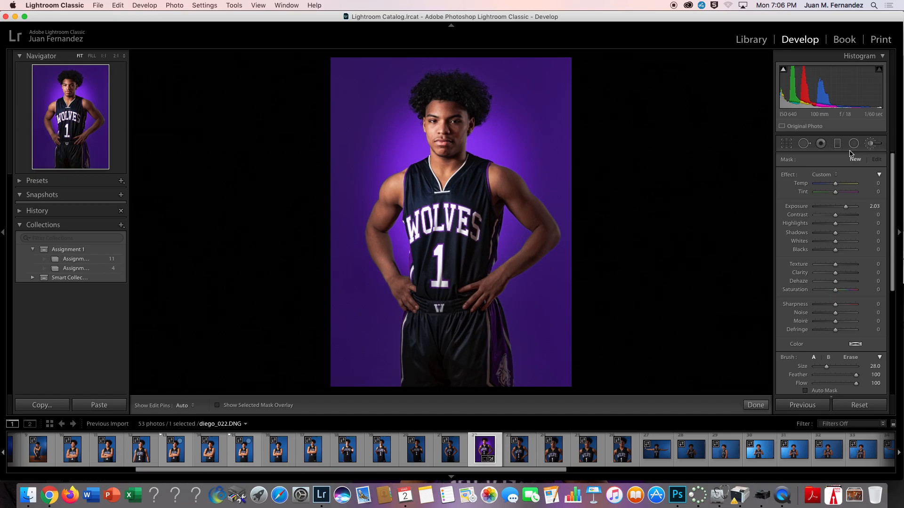
pyautogui.click(874, 147)
pyautogui.click(875, 147)
pyautogui.scroll(-8, 529, 191)
pyautogui.scroll(-5, 529, 191)
pyautogui.doubleClick(846, 209)
pyautogui.moveTo(836, 209); pyautogui.dragTo(829, 209)
# Darken the player's arms with a size 4 brush while the edit pins are hidden
pyautogui.scroll(-10, 509, 184)
pyautogui.scroll(10, 512, 187)
pyautogui.press('h')
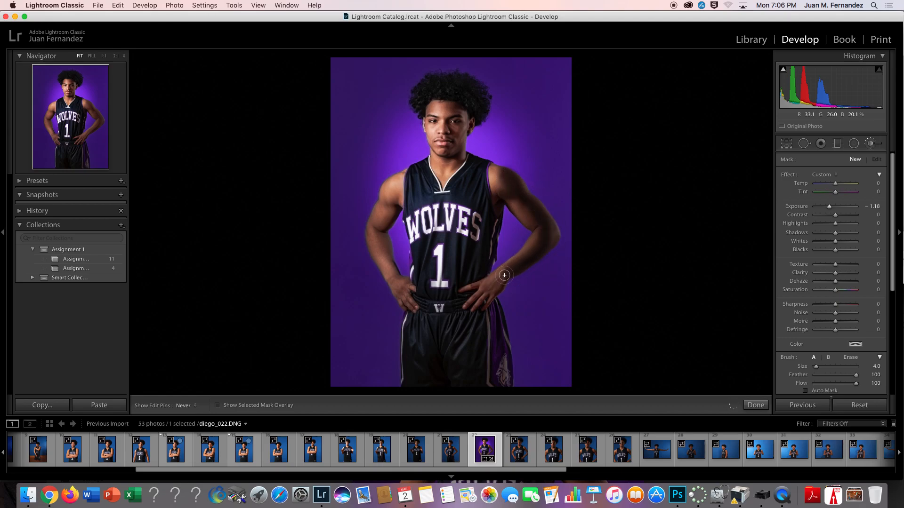
pyautogui.press('h')
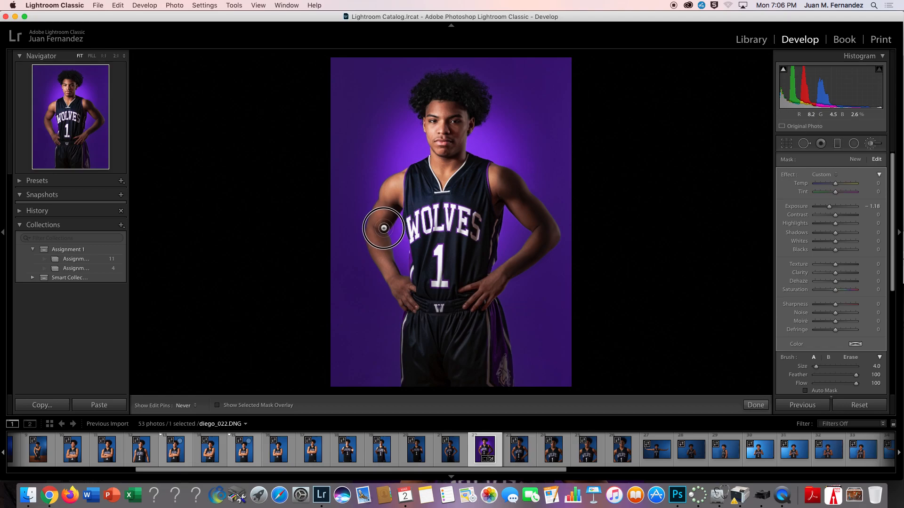
pyautogui.moveTo(382, 235); pyautogui.dragTo(408, 287)
# Resize the shading brush to 2 and up to 6, and set the shading's exposure to −0.39
pyautogui.press('[')
pyautogui.press('[')
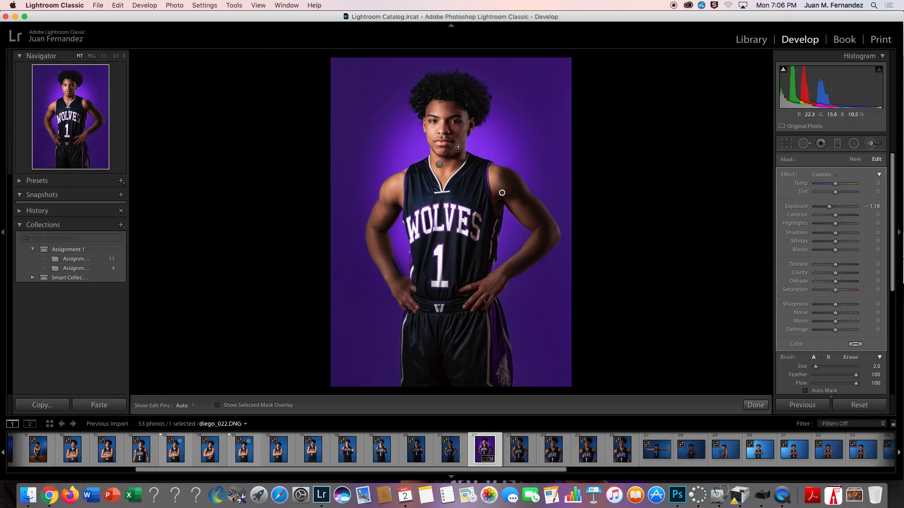
pyautogui.press(']')
pyautogui.press(']')
pyautogui.press(']')
pyautogui.press(']')
pyautogui.press(']')
pyautogui.press('h')
pyautogui.press('[')
pyautogui.press('h')
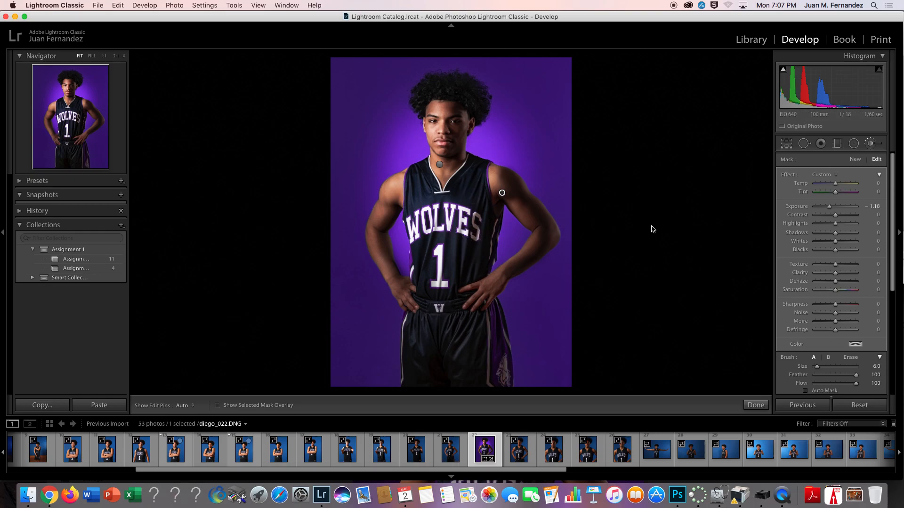
pyautogui.moveTo(829, 207); pyautogui.dragTo(833, 208)
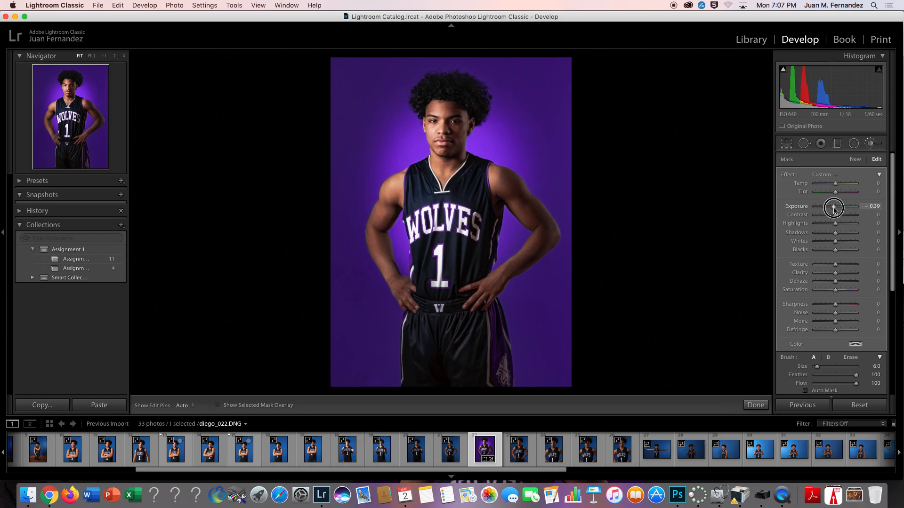
# Start a new adjustment brush with exposure 0.56 and brighten both of the player's upper arms using brush size 5
pyautogui.click(854, 160)
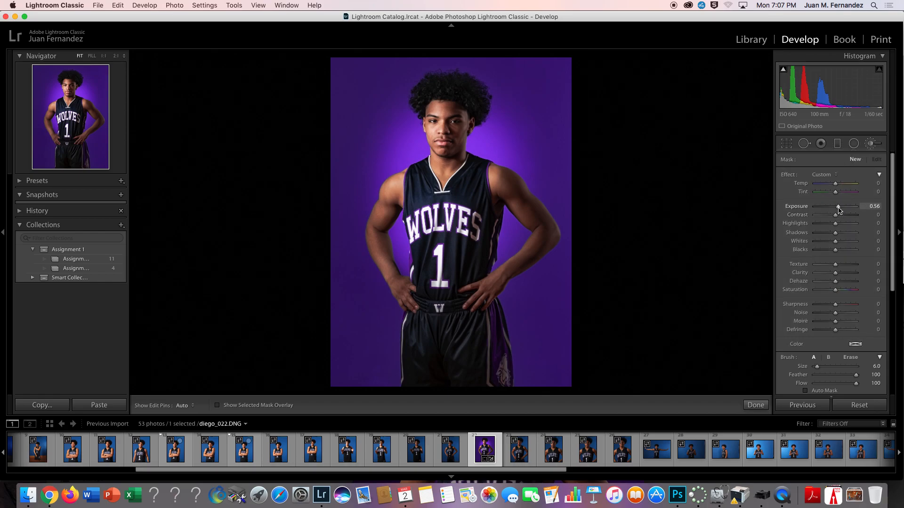
pyautogui.press(']')
pyautogui.press(']')
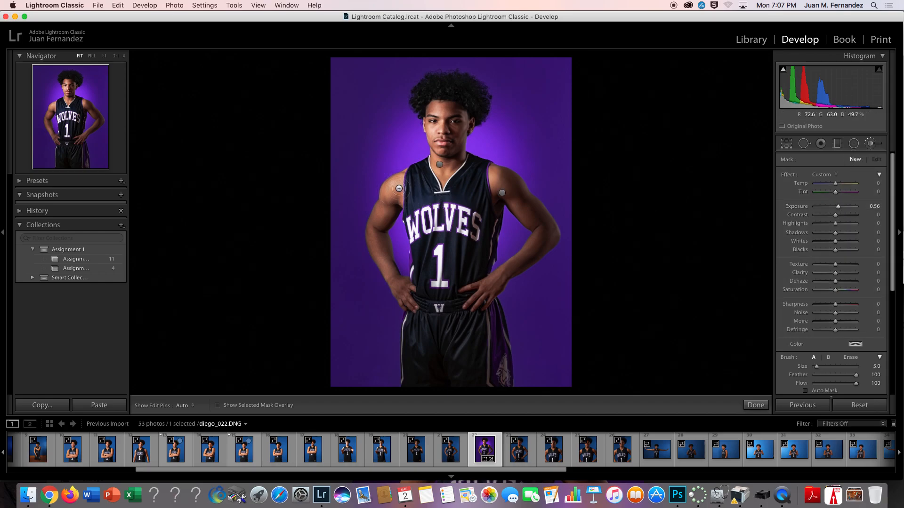
pyautogui.moveTo(384, 207); pyautogui.dragTo(379, 224)
pyautogui.moveTo(521, 213); pyautogui.dragTo(532, 222)
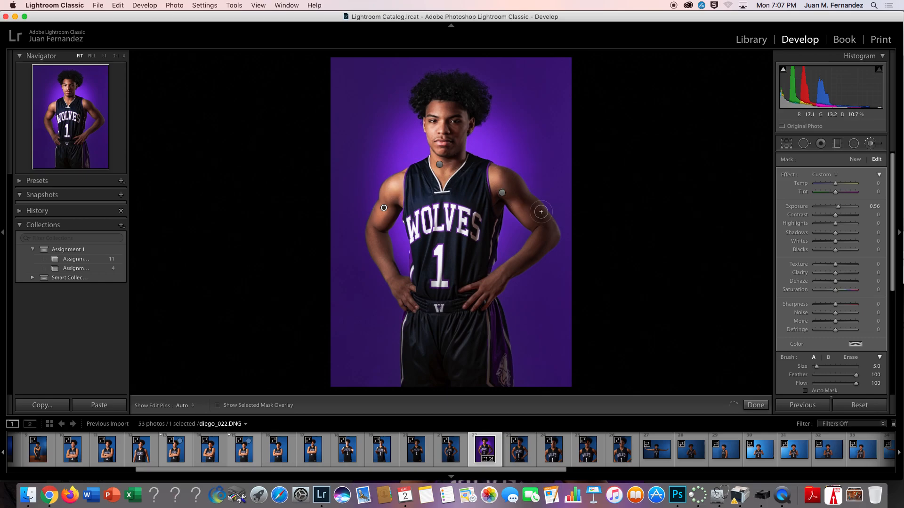
# Paint a highlight from the back of the hand up the forearm in the photo's right half, enlarging the brush from 3 to 5
pyautogui.press('[')
pyautogui.press('[')
pyautogui.press('z')
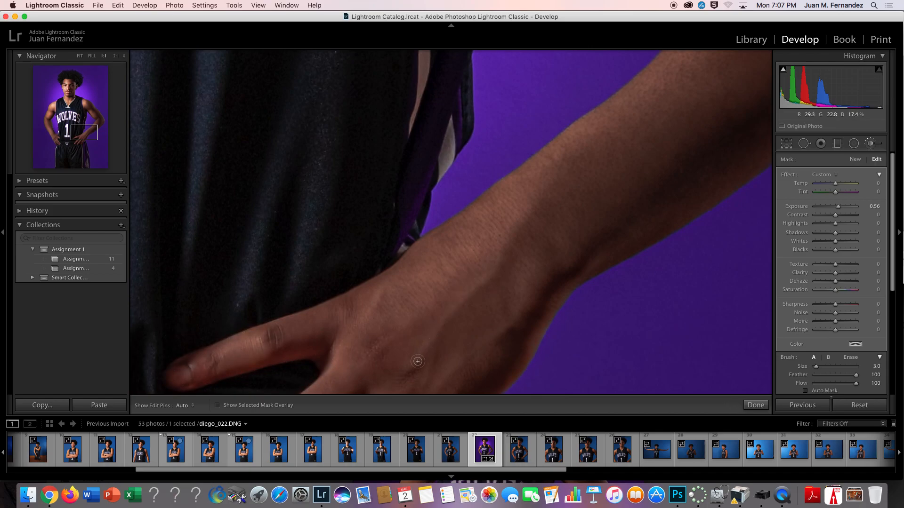
pyautogui.hotkey('shift', '[')
pyautogui.moveTo(414, 361); pyautogui.dragTo(510, 233)
pyautogui.press(']')
pyautogui.press(']')
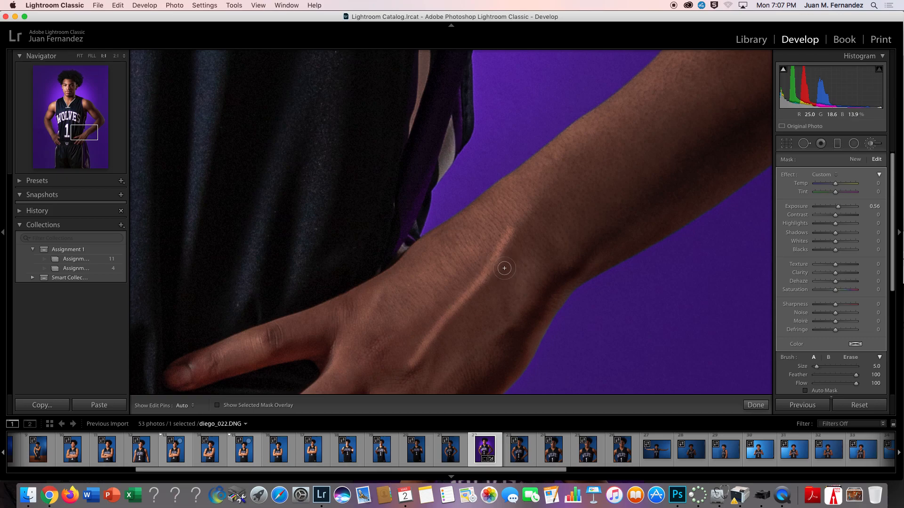
pyautogui.moveTo(414, 358)
pyautogui.mouseDown()
pyautogui.moveTo(581, 129)
pyautogui.moveTo(597, 116)
pyautogui.moveTo(607, 127)
pyautogui.mouseUp()
pyautogui.press(']')
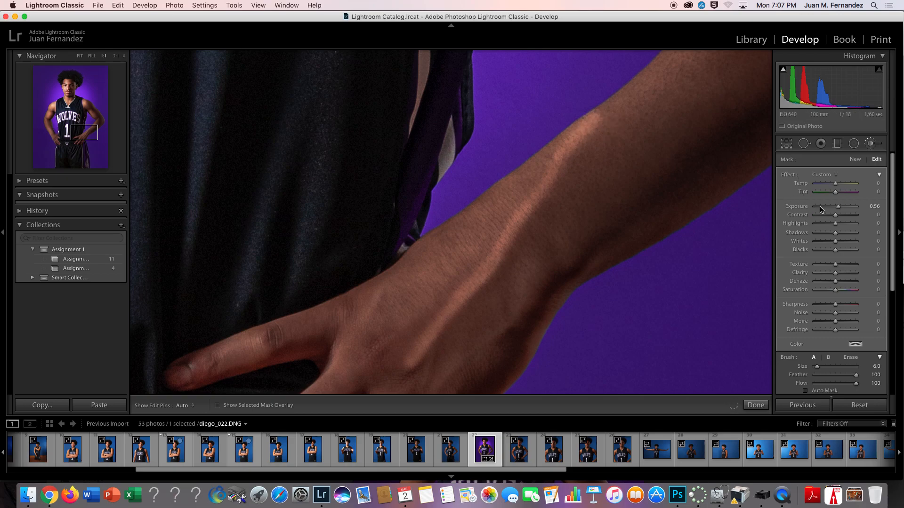
# Try the arm highlight's exposure at 0.28 and 0.01, checking the whole photo
pyautogui.moveTo(840, 209); pyautogui.dragTo(838, 210)
pyautogui.click(838, 210)
pyautogui.moveTo(837, 209); pyautogui.dragTo(837, 209)
pyautogui.press('z')
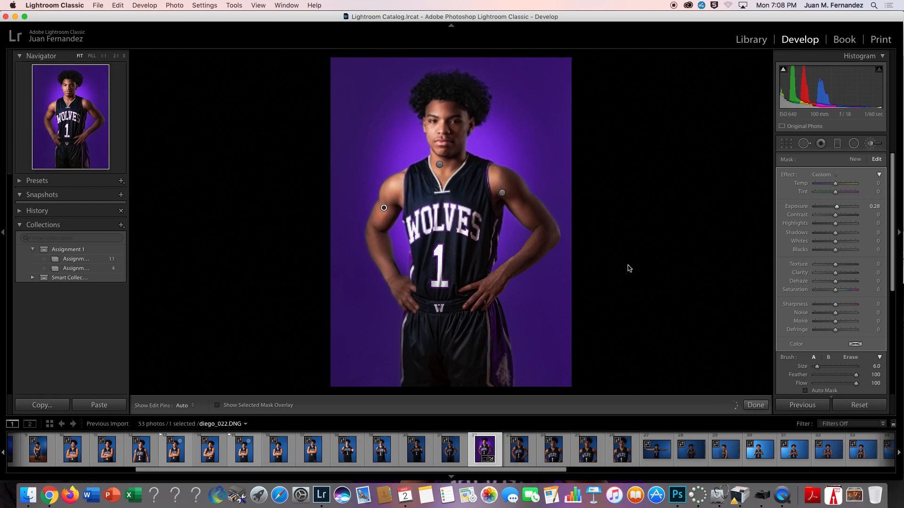
pyautogui.doubleClick(835, 210)
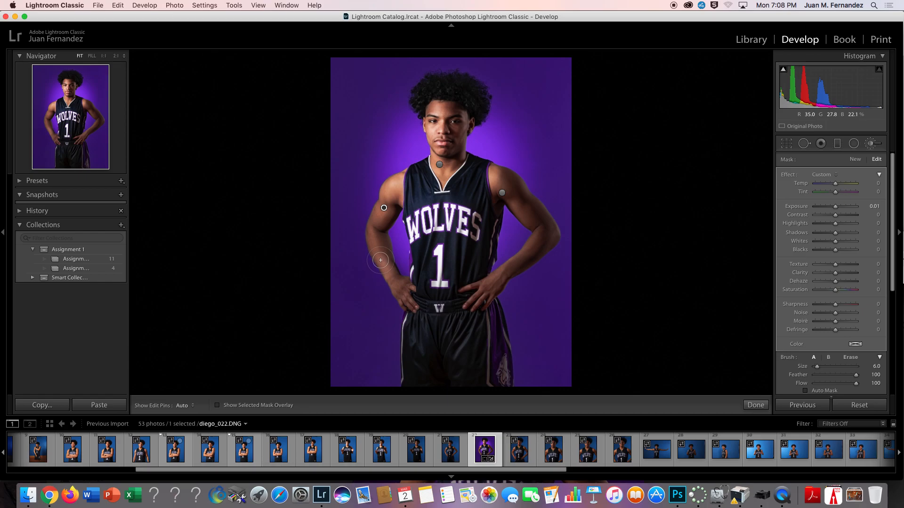
# Paint the highlight along the other forearm with a size 3 brush and set its exposure to 0.49
pyautogui.press('[')
pyautogui.press('[')
pyautogui.moveTo(371, 231); pyautogui.dragTo(396, 279)
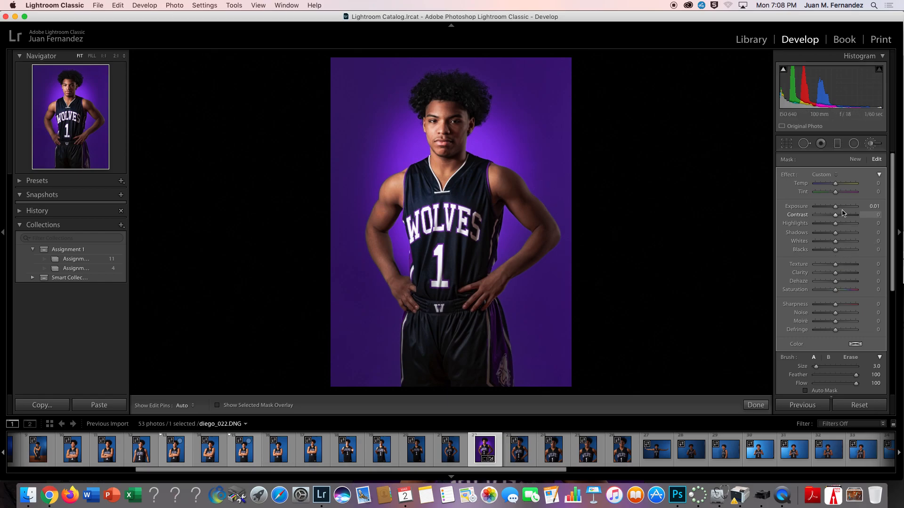
pyautogui.moveTo(835, 207); pyautogui.dragTo(839, 209)
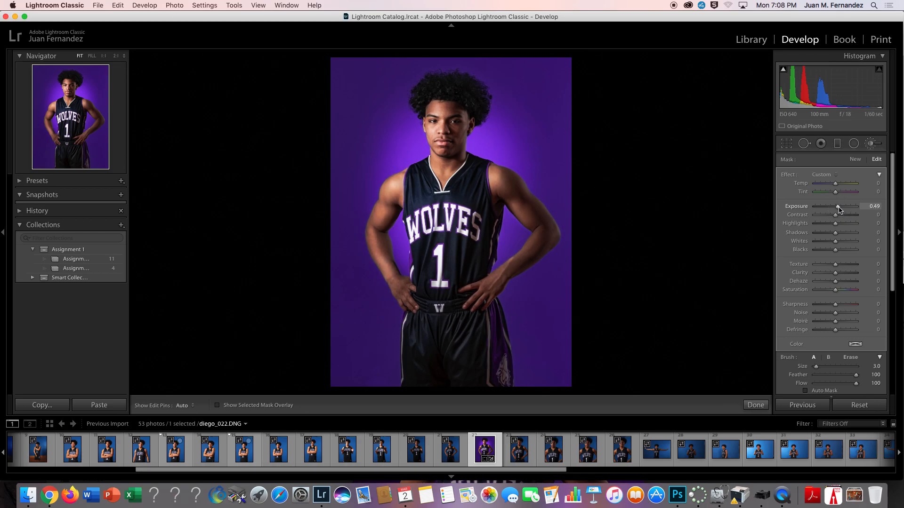
# Lighten the shadowed cheek beside the nose with a size 11 brush, hiding the edit pins while painting
pyautogui.click(456, 128)
pyautogui.press(']')
pyautogui.press(']')
pyautogui.press(']')
pyautogui.press(']')
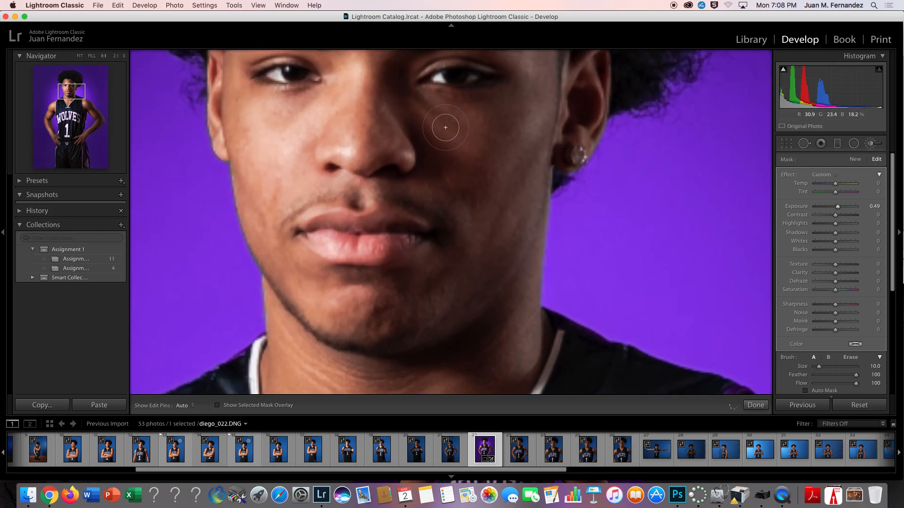
pyautogui.press('h')
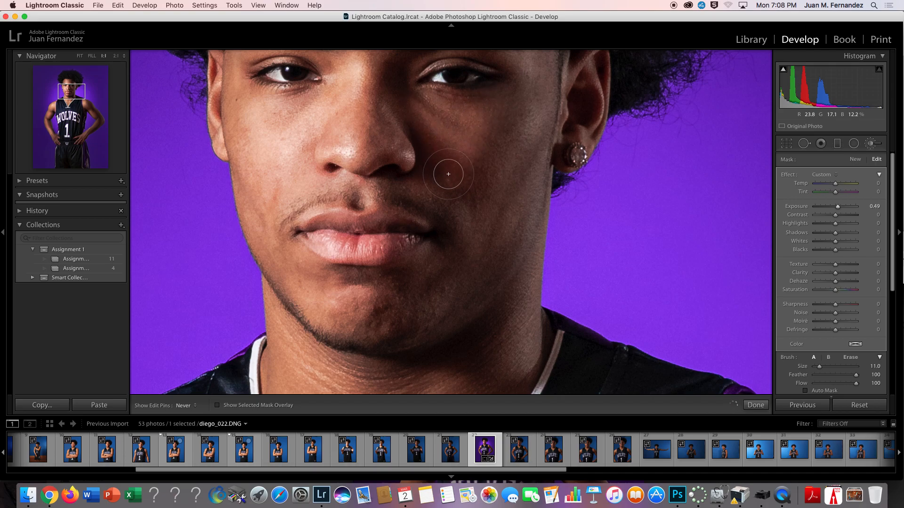
pyautogui.moveTo(455, 168)
pyautogui.mouseDown()
pyautogui.moveTo(507, 104)
pyautogui.moveTo(430, 110)
pyautogui.moveTo(446, 114)
pyautogui.mouseUp()
pyautogui.press('h')
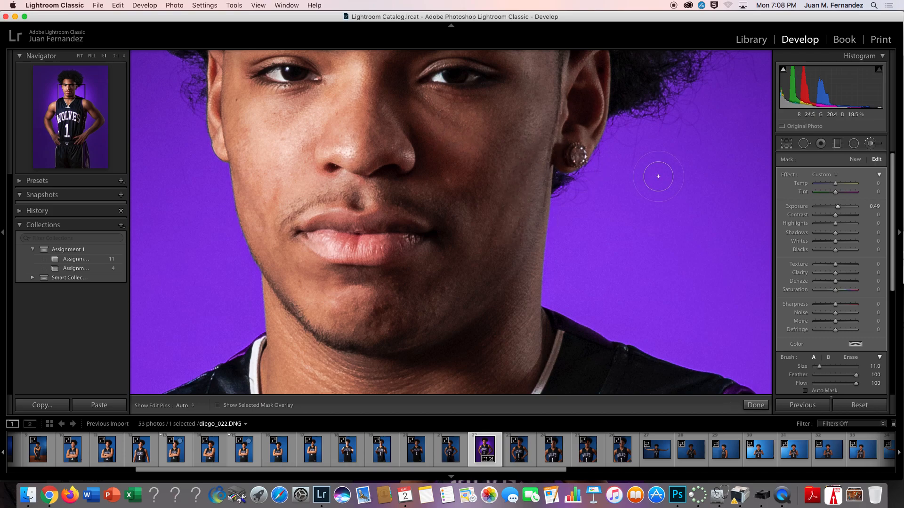
# Start a new adjustment brush with exposure 0.56 and brighten the neck, jaw and cheek on the face's shadowed side at brush size 12
pyautogui.click(855, 159)
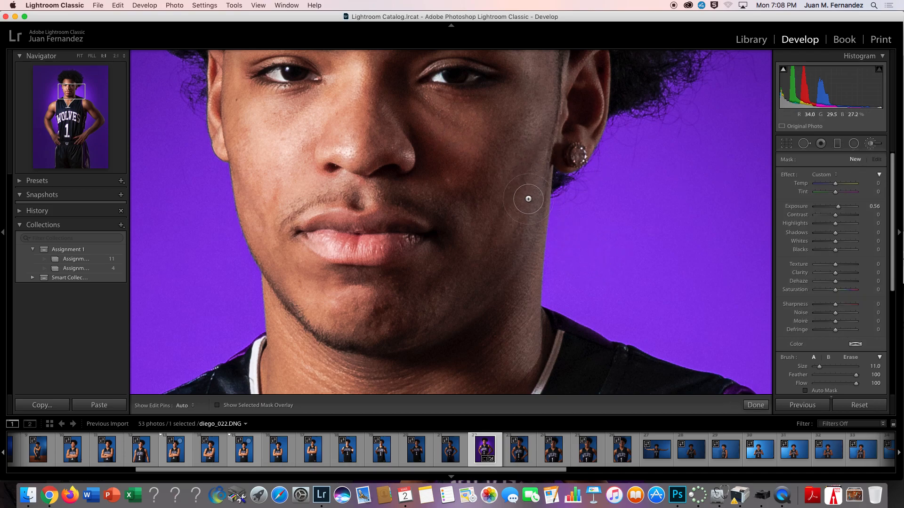
pyautogui.press('h')
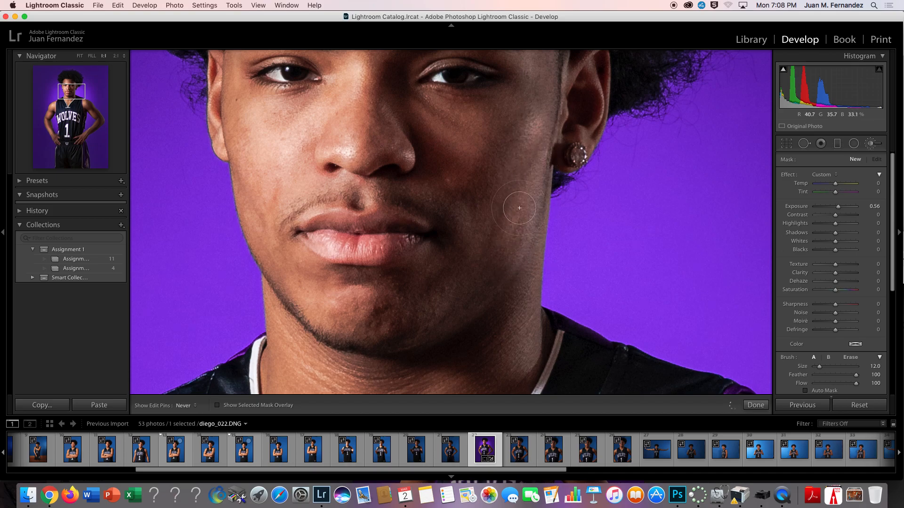
pyautogui.moveTo(519, 314); pyautogui.dragTo(514, 361)
pyautogui.moveTo(509, 331); pyautogui.dragTo(495, 205)
pyautogui.press('h')
pyautogui.press('h')
pyautogui.moveTo(519, 106); pyautogui.dragTo(478, 334)
pyautogui.press('h')
pyautogui.moveTo(487, 222)
pyautogui.mouseDown()
pyautogui.moveTo(498, 171)
pyautogui.moveTo(509, 191)
pyautogui.moveTo(530, 168)
pyautogui.moveTo(540, 172)
pyautogui.moveTo(521, 254)
pyautogui.mouseUp()
pyautogui.press('h')
pyautogui.moveTo(374, 200)
pyautogui.mouseDown()
pyautogui.moveTo(439, 207)
pyautogui.moveTo(400, 217)
pyautogui.moveTo(380, 211)
pyautogui.moveTo(393, 262)
pyautogui.mouseUp()
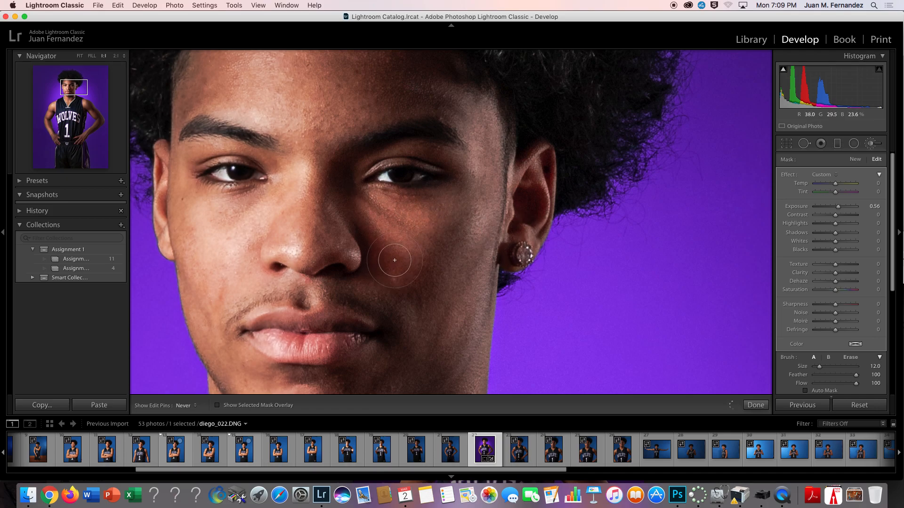
# Paint the eye on the shadowed side with a new size 4 adjustment brush and set its exposure to 2.16
pyautogui.press('[')
pyautogui.press('[')
pyautogui.press('[')
pyautogui.press('[')
pyautogui.press('[')
pyautogui.press('[')
pyautogui.press('[')
pyautogui.press('[')
pyautogui.click(855, 159)
pyautogui.moveTo(396, 175); pyautogui.dragTo(422, 181)
pyautogui.moveTo(837, 206); pyautogui.dragTo(847, 209)
# Erase the excess brightening around the shadowed eye with a size 4 eraser, hiding the edit pins while working
pyautogui.click(850, 357)
pyautogui.scroll(-5, 436, 183)
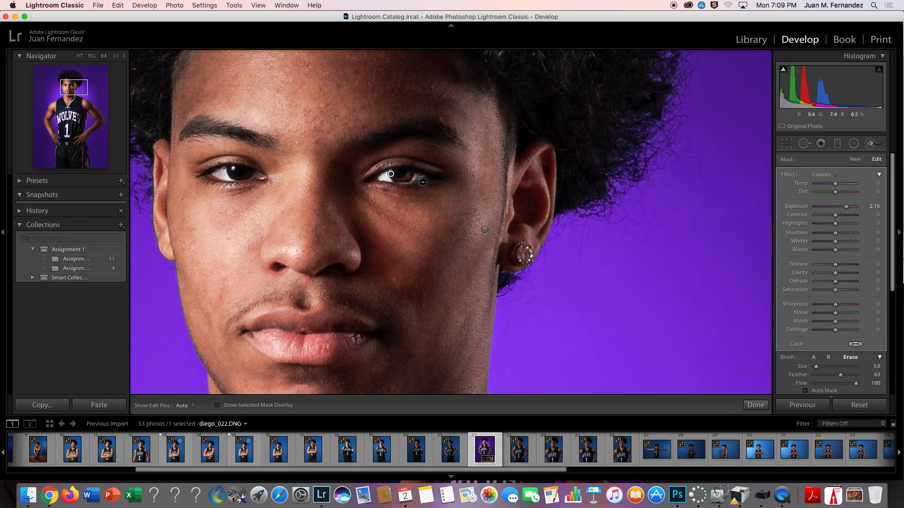
pyautogui.press('h')
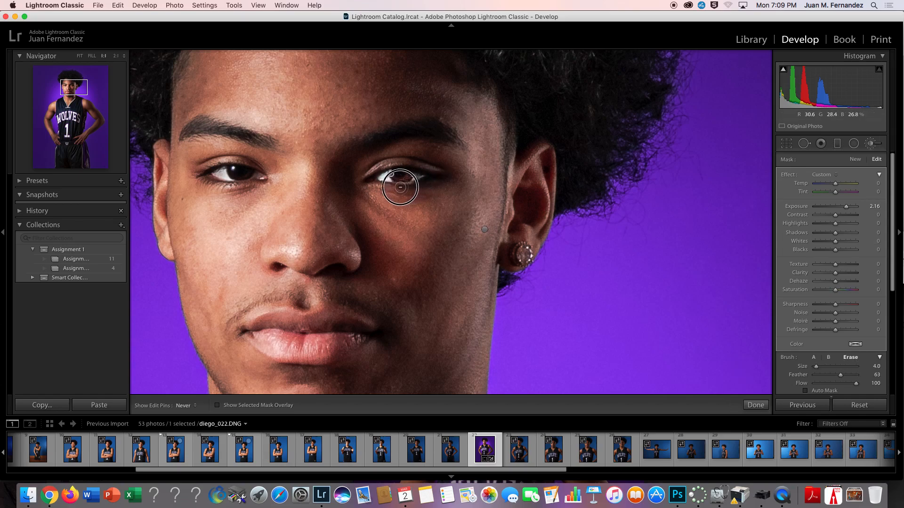
pyautogui.press('h')
# Brighten the other eye with a new adjustment brush at exposure 0.56, and close and reopen the brush to check both eyes
pyautogui.click(855, 160)
pyautogui.moveTo(232, 172); pyautogui.dragTo(247, 175)
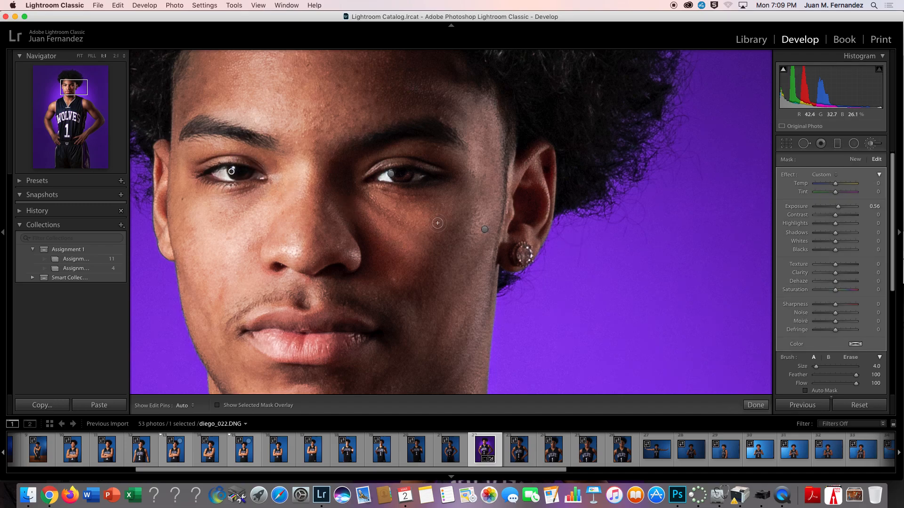
pyautogui.click(820, 143)
pyautogui.click(870, 144)
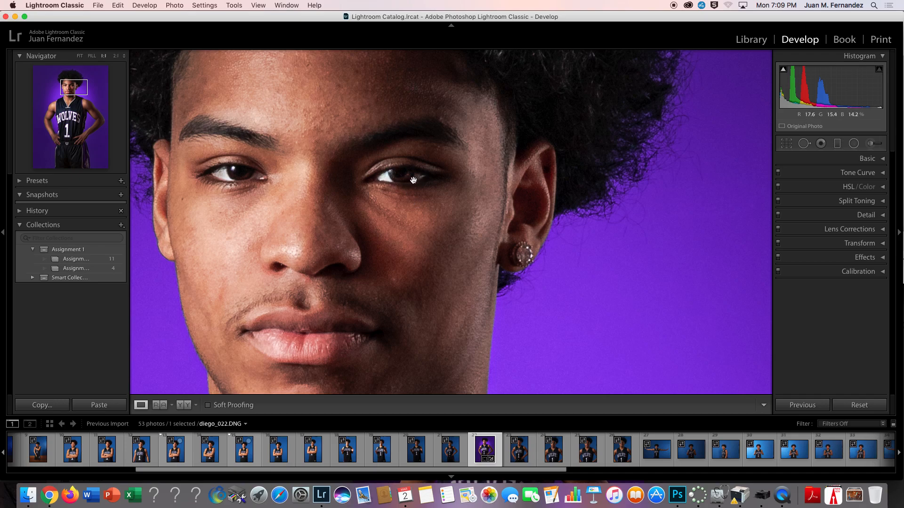
pyautogui.click(872, 145)
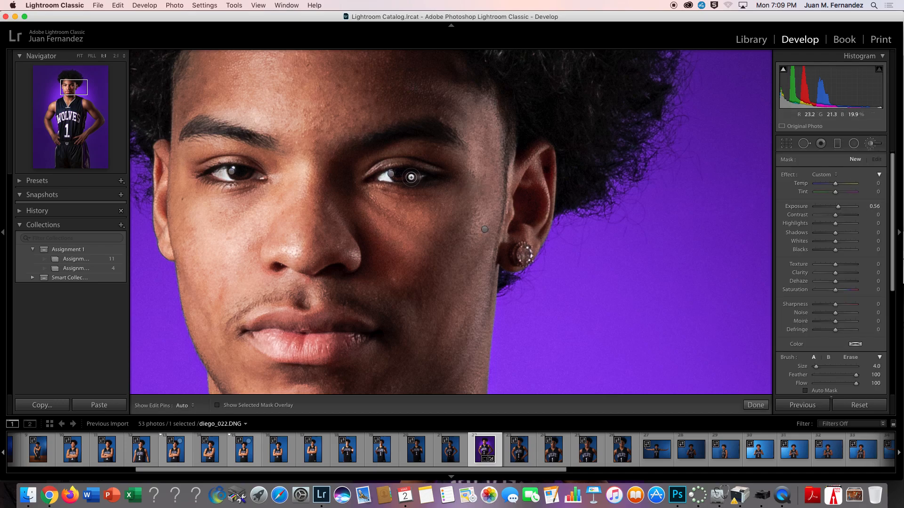
# Place a spot on the shadowed eye's iris with a new size 2 adjustment brush at 2:1 magnification
pyautogui.click(116, 56)
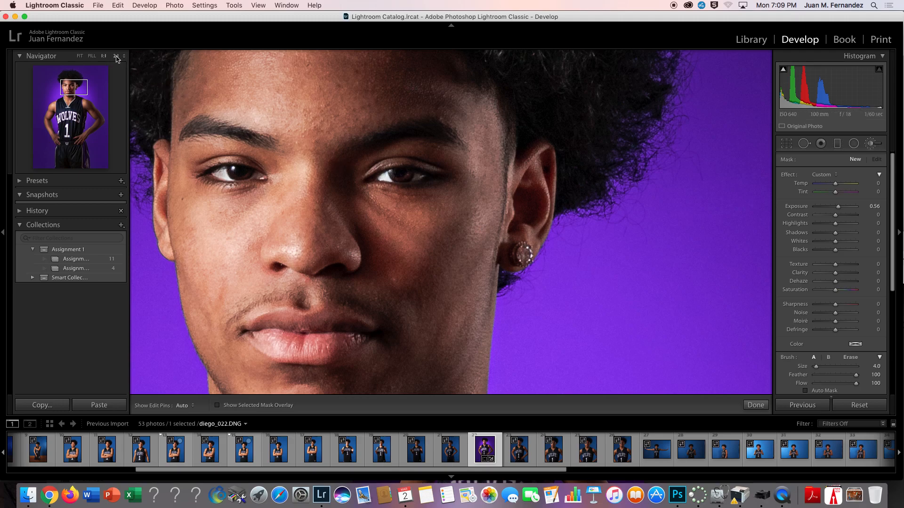
pyautogui.press('[')
pyautogui.press('[')
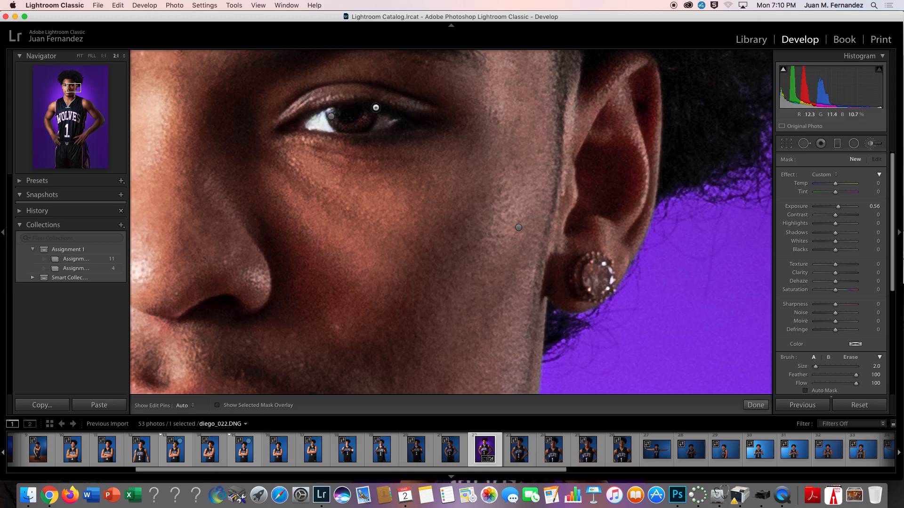
pyautogui.click(345, 112)
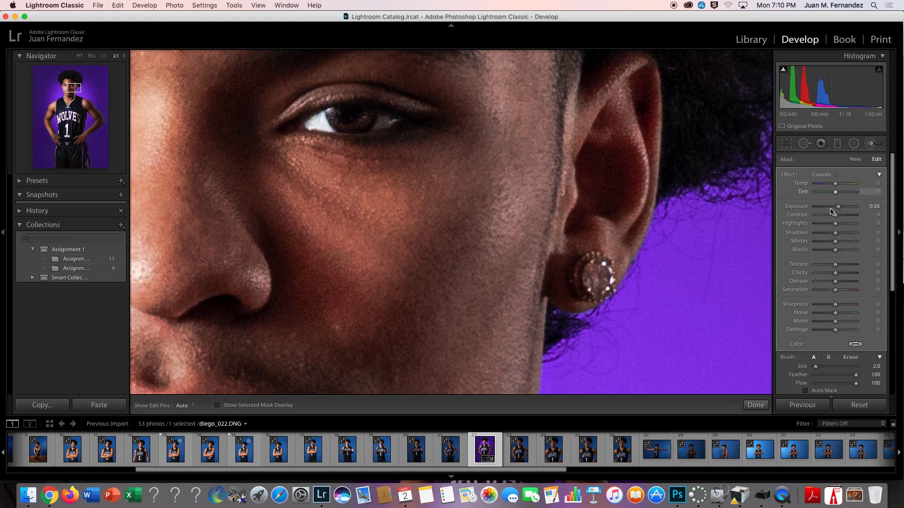
# Set the iris spot's exposure to 3.33, highlights to 100, whites to 38 and saturation to −51, and view the whole photo
pyautogui.moveTo(841, 210); pyautogui.dragTo(855, 210)
pyautogui.moveTo(836, 224); pyautogui.dragTo(856, 228)
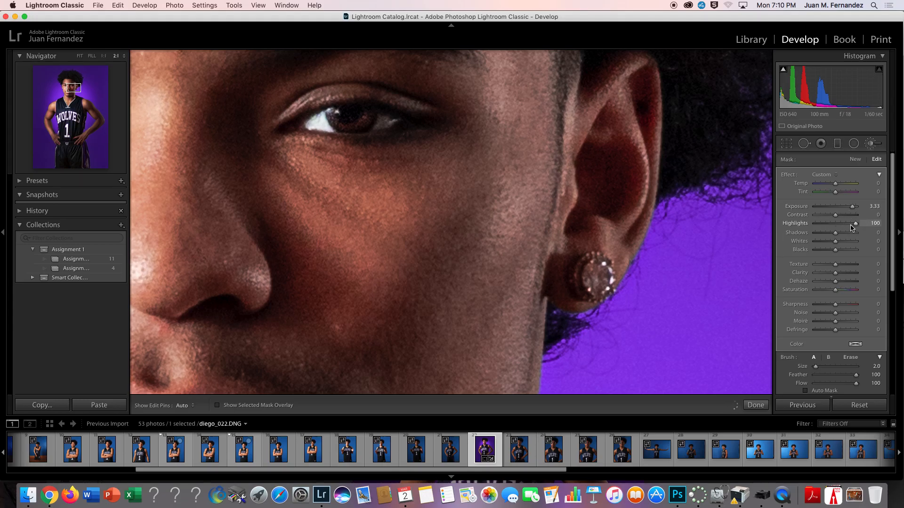
pyautogui.moveTo(835, 241); pyautogui.dragTo(844, 244)
pyautogui.click(825, 291)
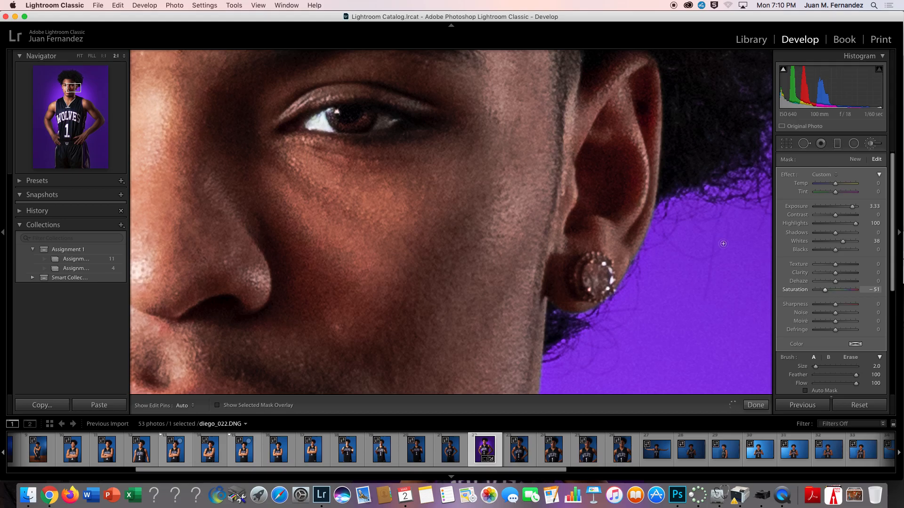
pyautogui.click(487, 150)
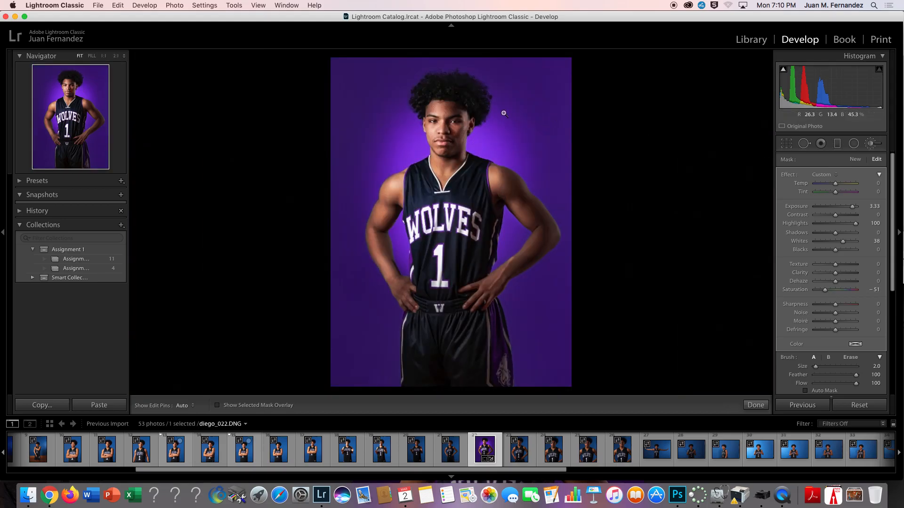
# Paint a bright catchlight in the shadowed eye at 3:1 magnification and check it in the whole photo
pyautogui.click(104, 56)
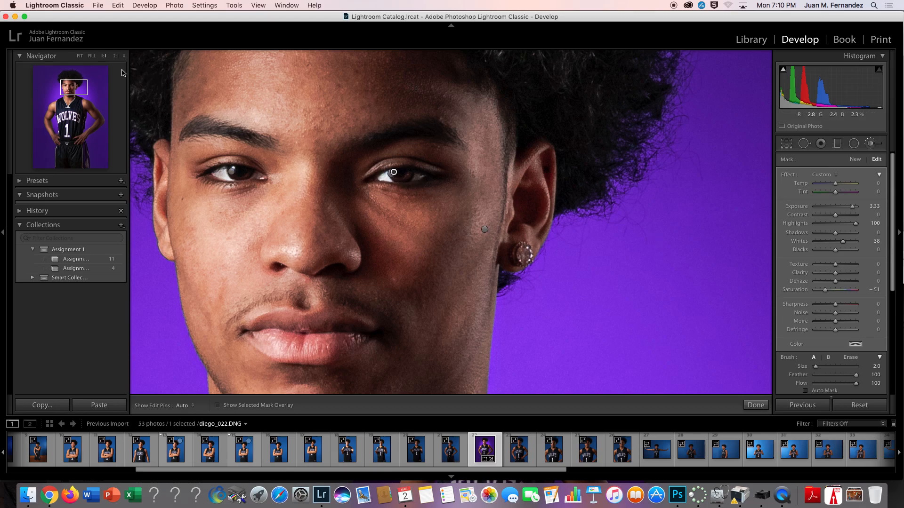
pyautogui.click(115, 56)
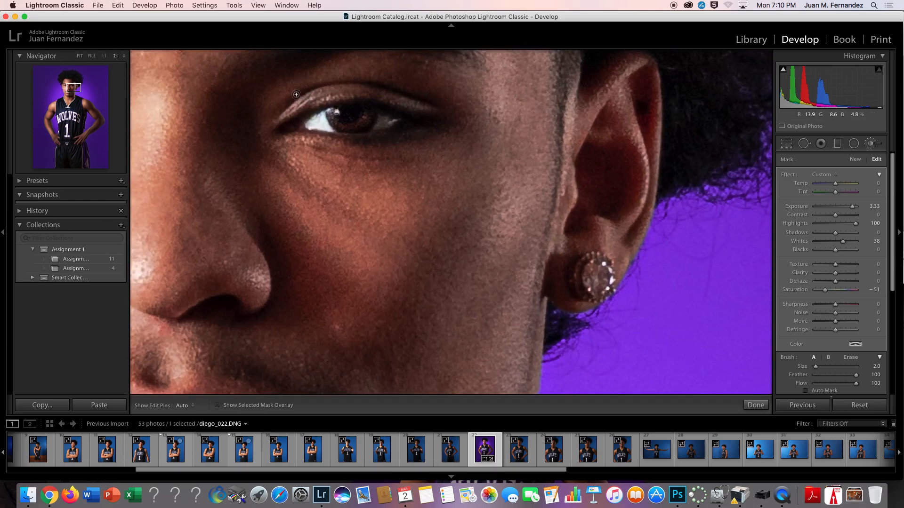
pyautogui.click(123, 56)
pyautogui.click(123, 65)
pyautogui.moveTo(289, 89); pyautogui.dragTo(339, 157)
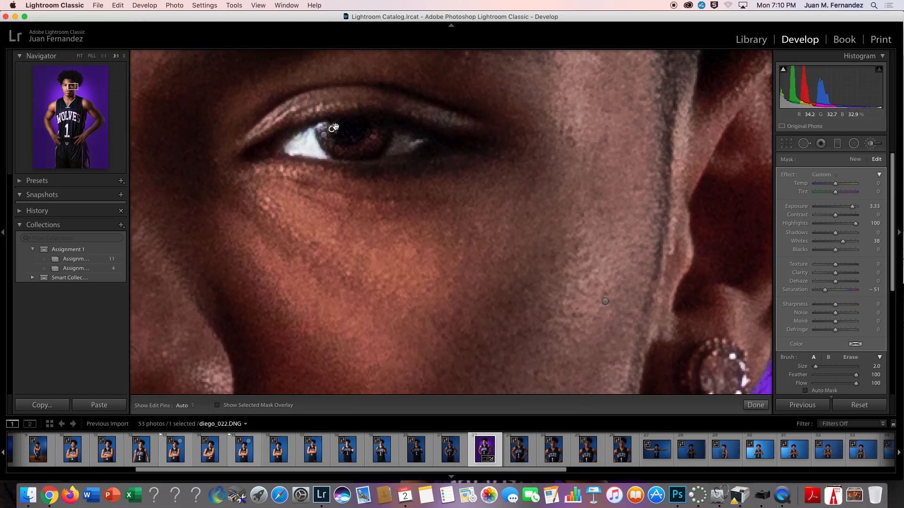
pyautogui.press('h')
pyautogui.press('h')
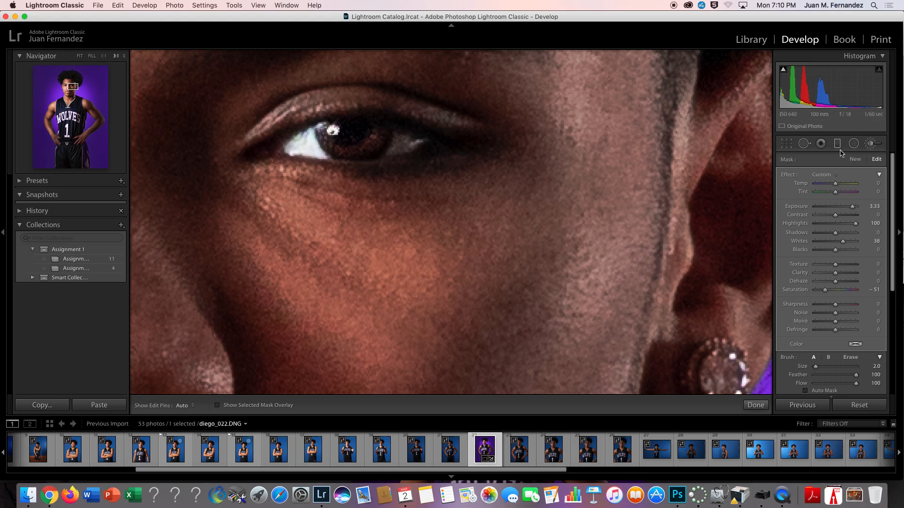
pyautogui.click(660, 187)
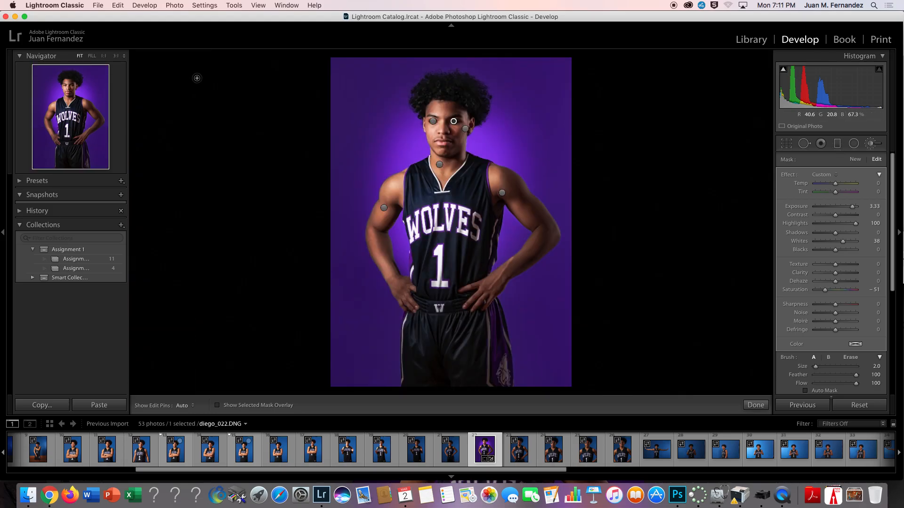
# Paint a matching catchlight in the other eye with the size 2 brush and compare both eyes up close
pyautogui.click(104, 56)
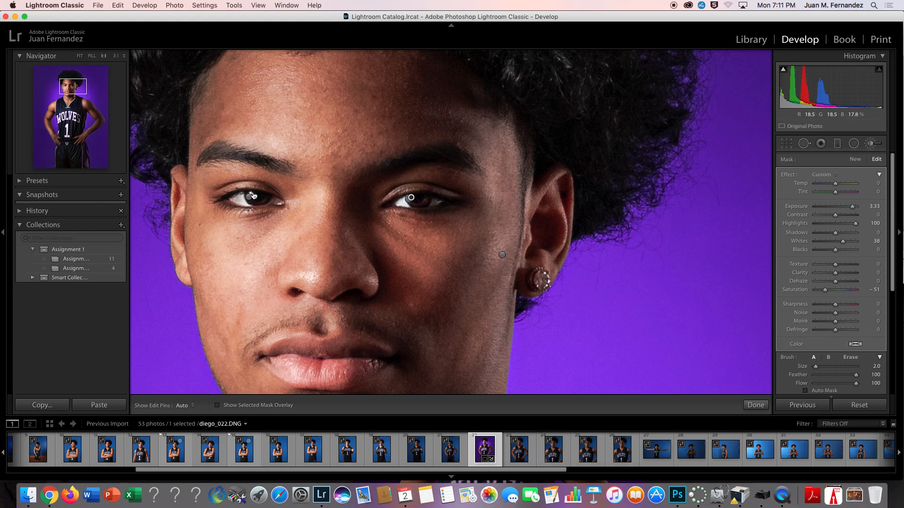
pyautogui.click(118, 57)
pyautogui.moveTo(196, 155); pyautogui.dragTo(654, 225)
pyautogui.moveTo(329, 184); pyautogui.dragTo(334, 185)
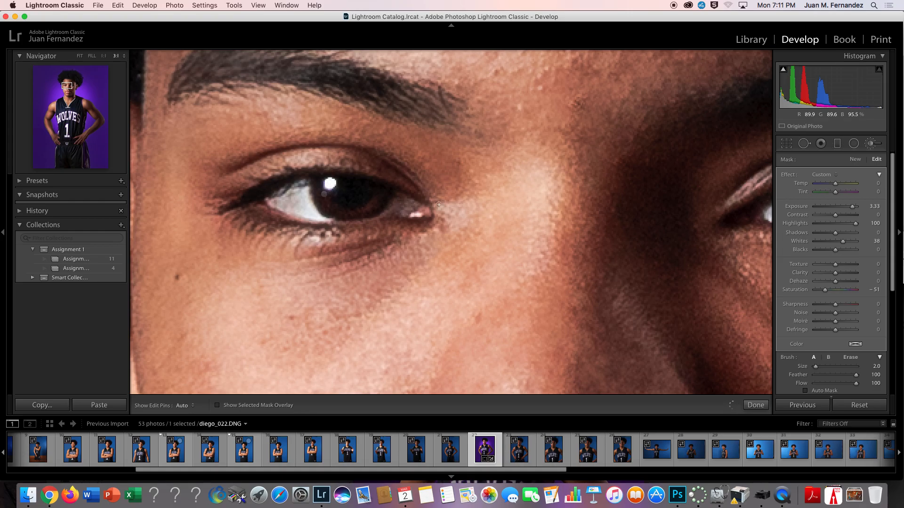
pyautogui.moveTo(593, 212); pyautogui.dragTo(524, 211)
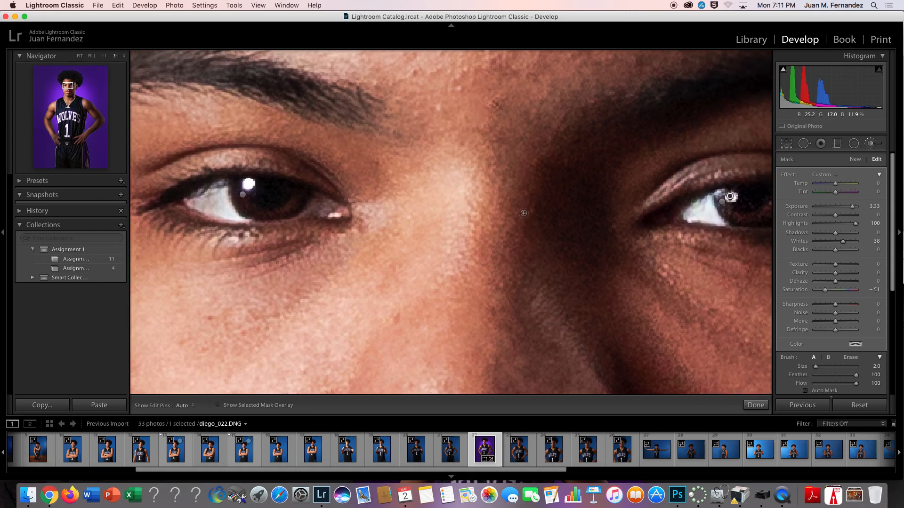
# Shade the edge of the lit side of the face with a new adjustment brush at −0.80 exposure, working at 1:2 magnification
pyautogui.click(598, 276)
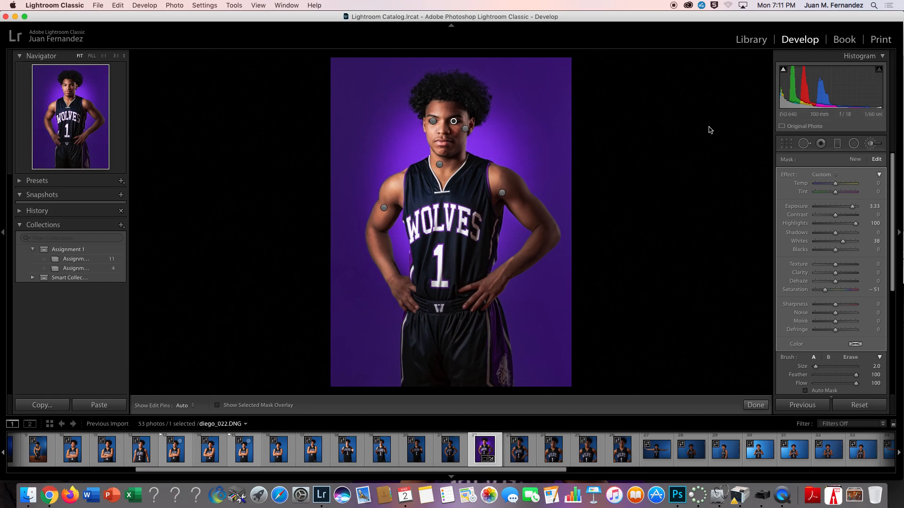
pyautogui.click(855, 160)
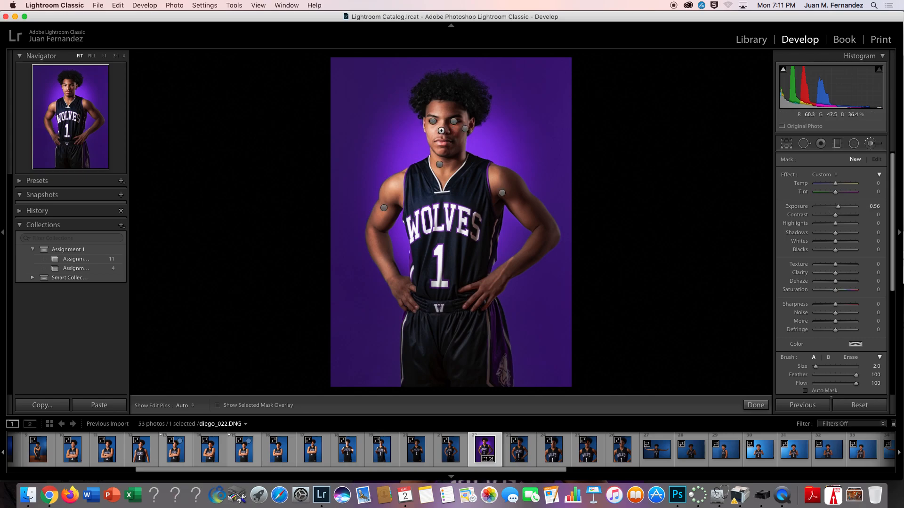
pyautogui.click(103, 56)
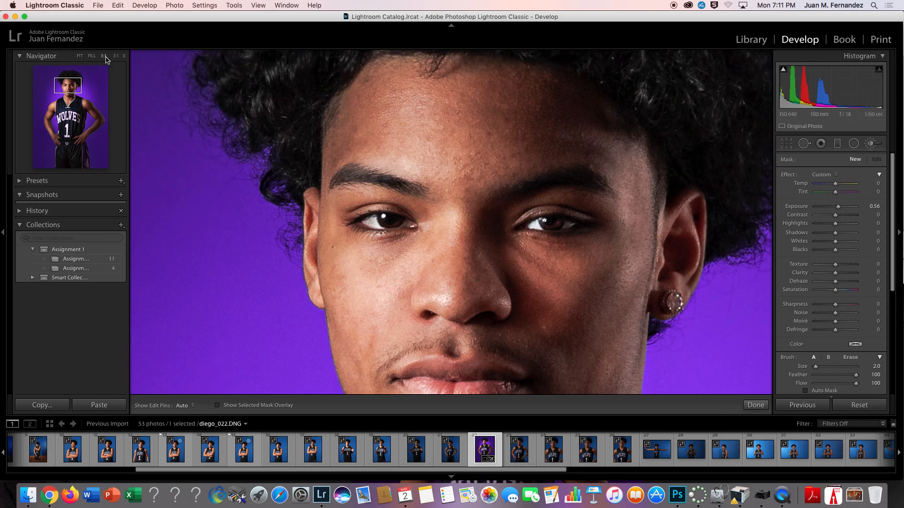
pyautogui.click(124, 56)
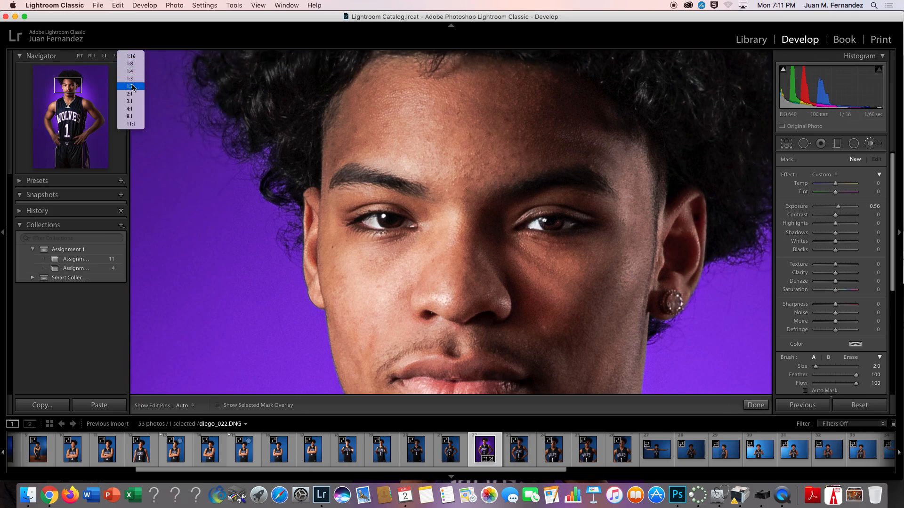
pyautogui.click(162, 97)
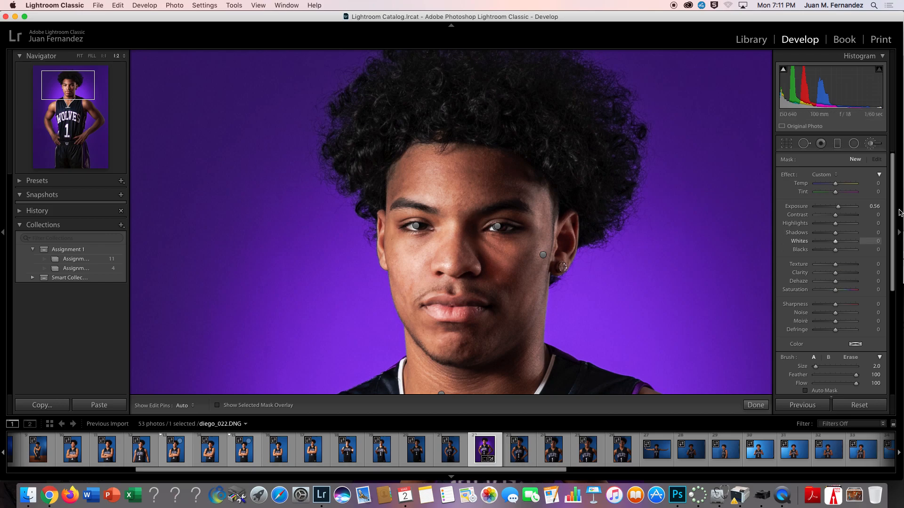
pyautogui.moveTo(841, 211); pyautogui.dragTo(830, 209)
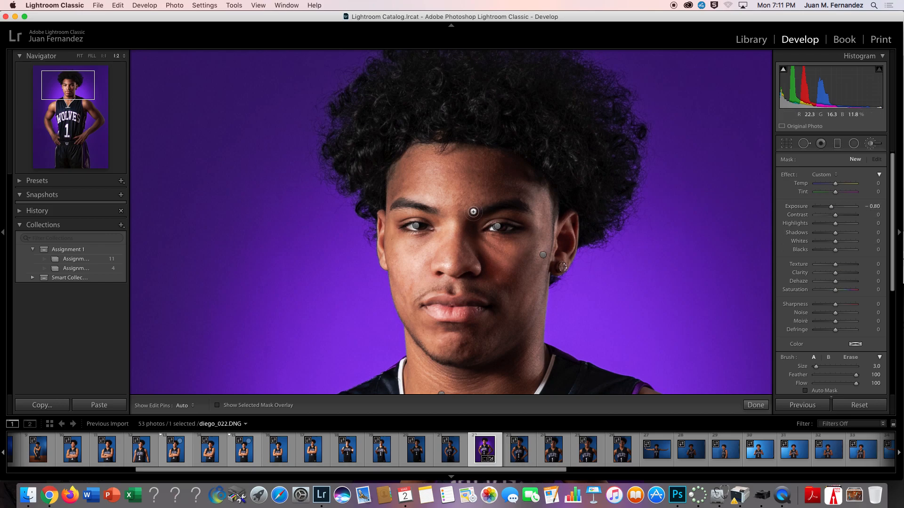
pyautogui.press('[')
pyautogui.press('[')
pyautogui.moveTo(399, 170)
pyautogui.mouseDown()
pyautogui.moveTo(397, 334)
pyautogui.moveTo(404, 274)
pyautogui.moveTo(390, 276)
pyautogui.moveTo(417, 330)
pyautogui.moveTo(411, 308)
pyautogui.mouseUp()
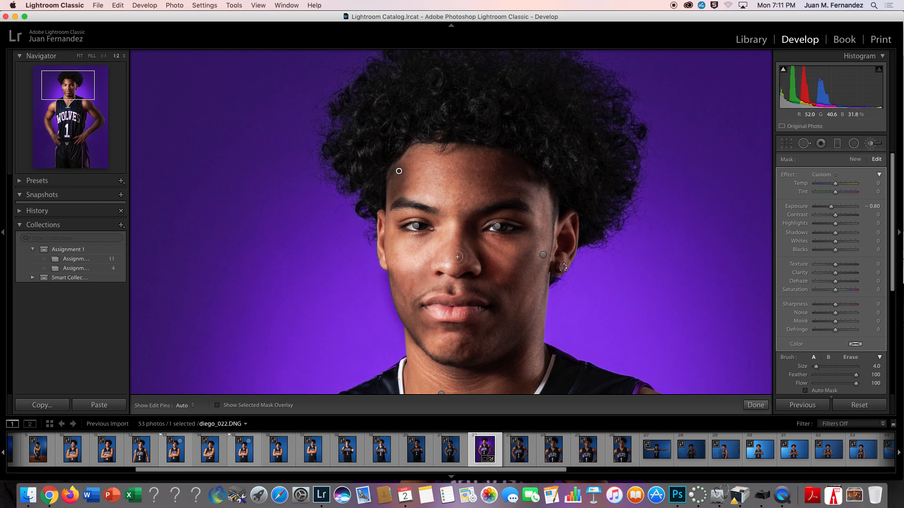
# Extend the shading down the shadowed side of the nose, past the mouth and over the chin
pyautogui.moveTo(465, 217)
pyautogui.mouseDown()
pyautogui.moveTo(466, 293)
pyautogui.moveTo(491, 300)
pyautogui.moveTo(466, 328)
pyautogui.mouseUp()
pyautogui.press('h')
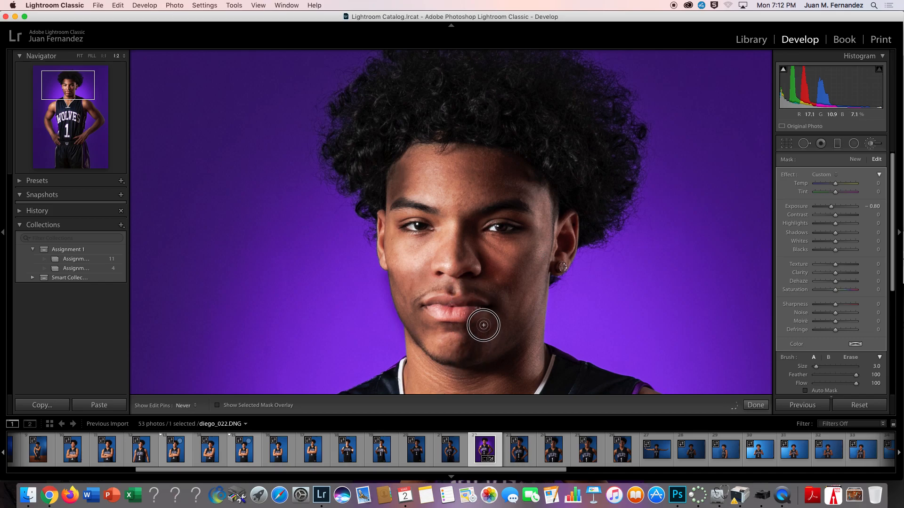
pyautogui.press('h')
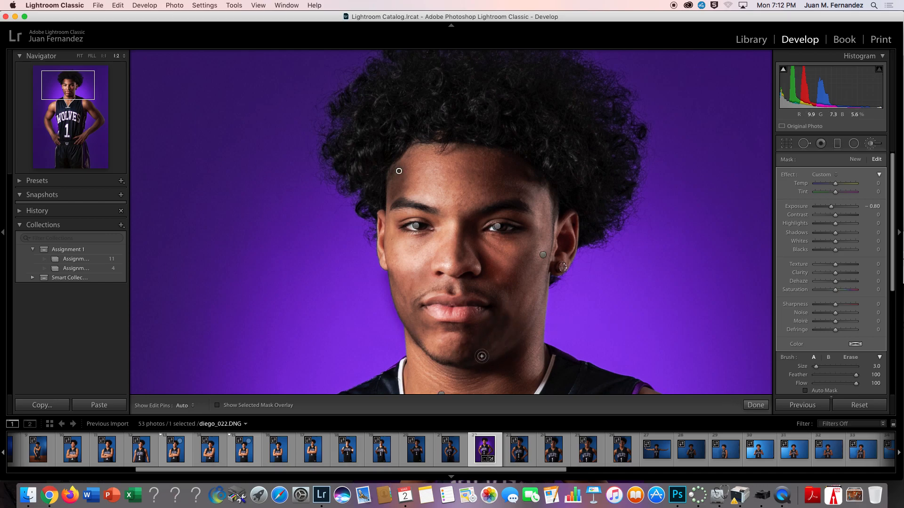
pyautogui.press('[')
pyautogui.moveTo(510, 325)
pyautogui.mouseDown()
pyautogui.moveTo(485, 352)
pyautogui.moveTo(508, 333)
pyautogui.moveTo(488, 350)
pyautogui.moveTo(517, 340)
pyautogui.moveTo(525, 326)
pyautogui.moveTo(502, 314)
pyautogui.mouseUp()
# Erase the excess shading between chin and shadowed jaw with a size 1 eraser, and set the face shading's exposure to −0.54
pyautogui.press('h')
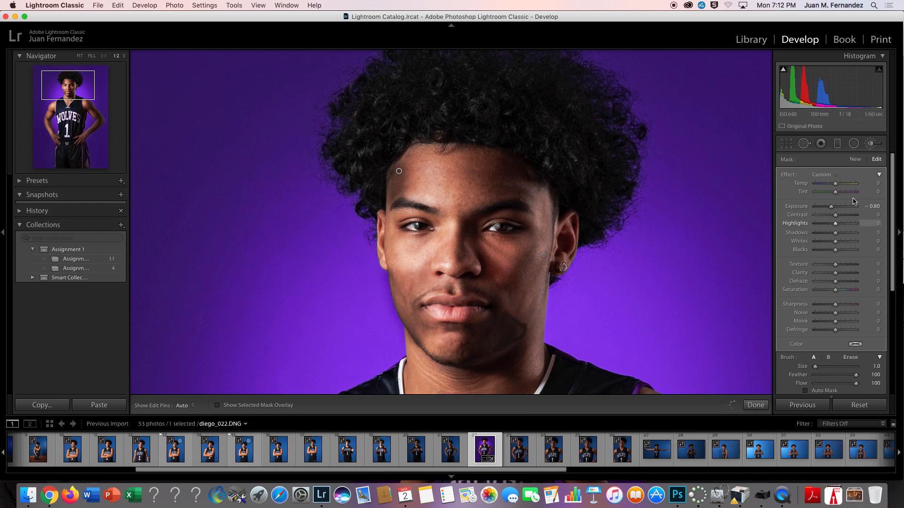
pyautogui.click(846, 359)
pyautogui.press('h')
pyautogui.moveTo(517, 322)
pyautogui.mouseDown()
pyautogui.moveTo(506, 343)
pyautogui.moveTo(508, 315)
pyautogui.moveTo(485, 359)
pyautogui.mouseUp()
pyautogui.press('[')
pyautogui.press('h')
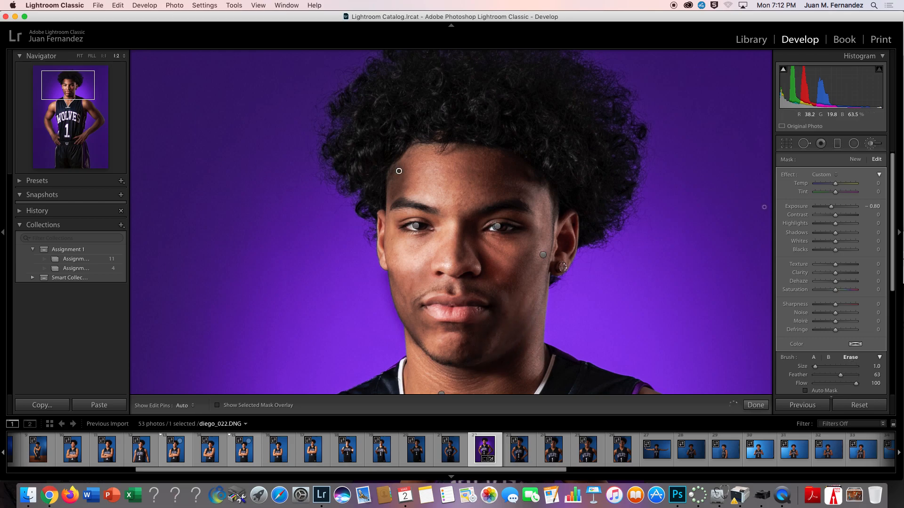
pyautogui.moveTo(831, 207); pyautogui.dragTo(833, 207)
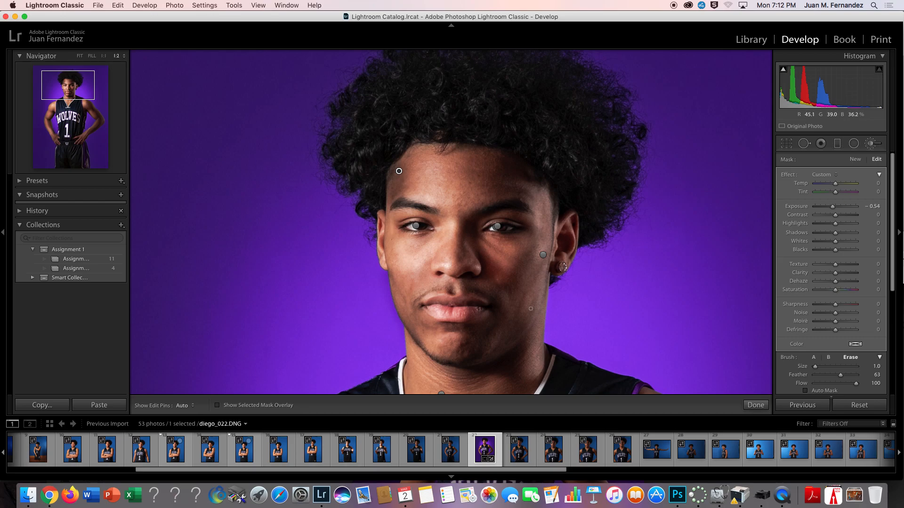
# Shade the shadowed jawline below the ear with a new adjustment brush enlarged to size 4, and set its exposure to −0.43
pyautogui.click(855, 159)
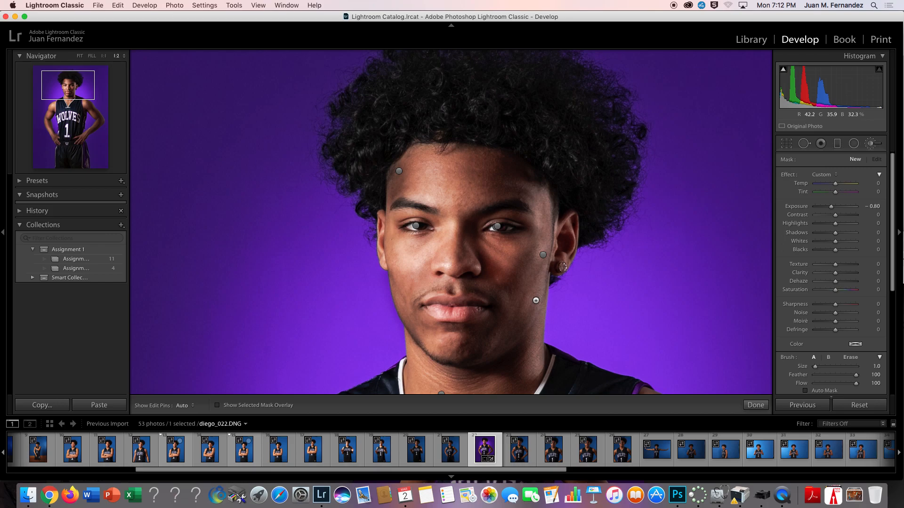
pyautogui.press('h')
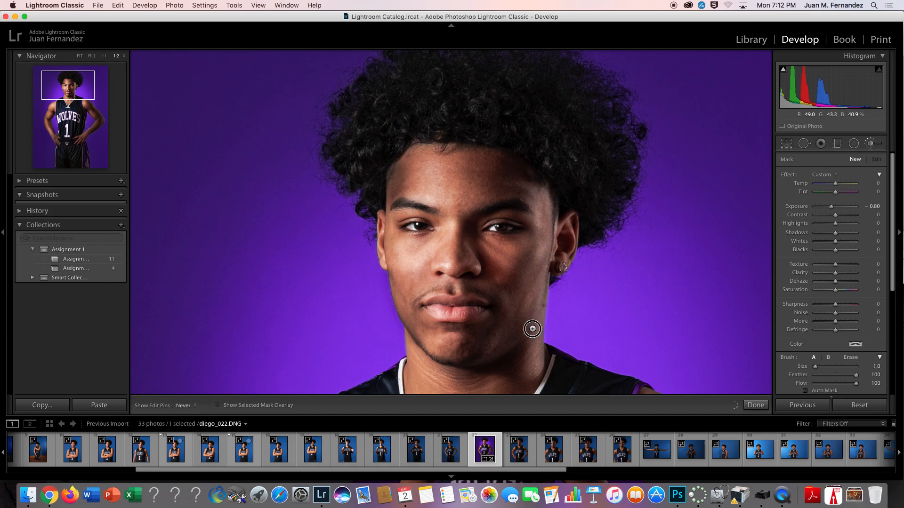
pyautogui.moveTo(521, 342); pyautogui.dragTo(523, 340)
pyautogui.press(']')
pyautogui.press(']')
pyautogui.press('h')
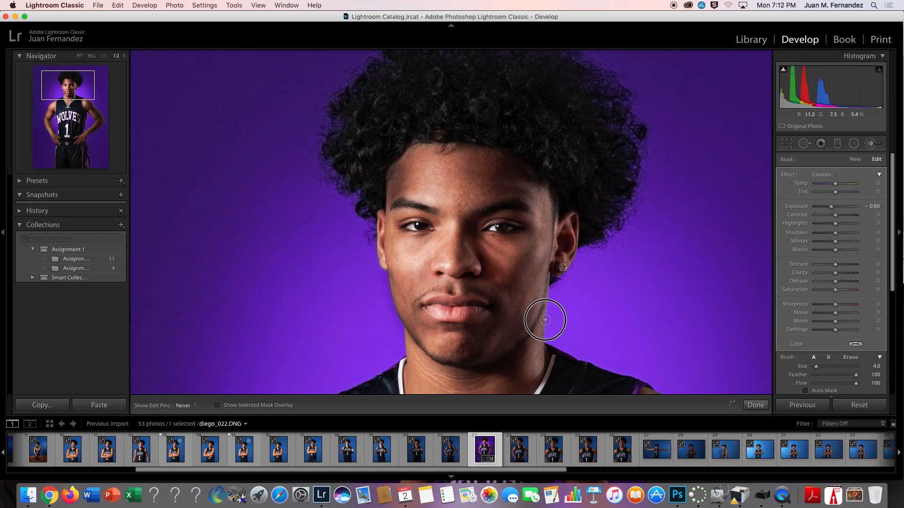
pyautogui.moveTo(548, 295)
pyautogui.mouseDown()
pyautogui.moveTo(553, 288)
pyautogui.moveTo(529, 320)
pyautogui.moveTo(526, 345)
pyautogui.mouseUp()
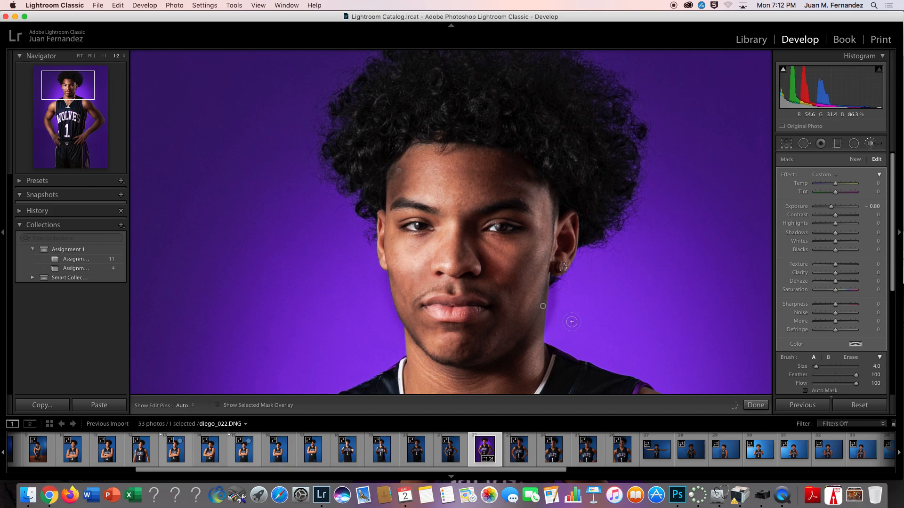
pyautogui.moveTo(834, 209); pyautogui.dragTo(835, 210)
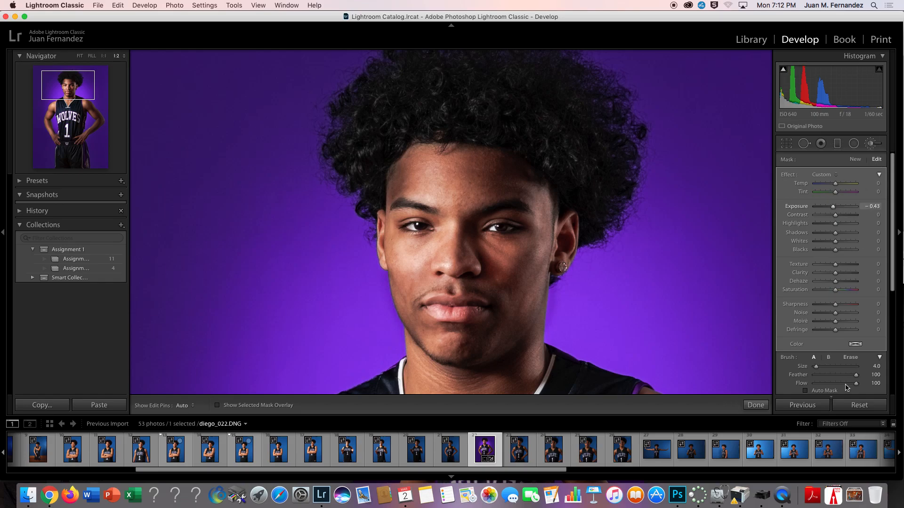
# Erase the jaw shading that spills onto the background beside the neck with a size 8 eraser
pyautogui.press(']')
pyautogui.press(']')
pyautogui.press(']')
pyautogui.moveTo(560, 302)
pyautogui.mouseDown()
pyautogui.moveTo(550, 347)
pyautogui.moveTo(584, 354)
pyautogui.mouseUp()
pyautogui.moveTo(585, 353)
pyautogui.mouseDown()
pyautogui.moveTo(569, 361)
pyautogui.moveTo(567, 353)
pyautogui.mouseUp()
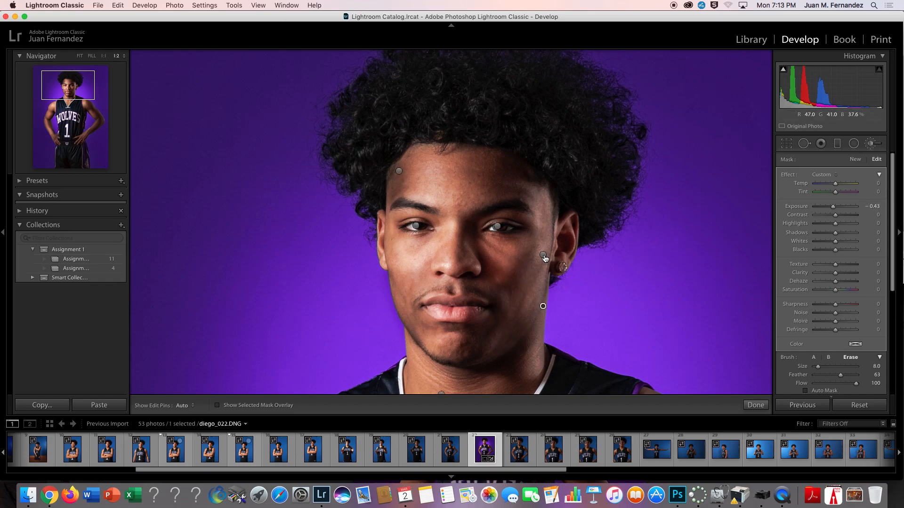
# Reselect the face shading by its forehead pin, erase its inner edge near the hairline, and close the adjustment brush
pyautogui.moveTo(544, 257)
pyautogui.moveTo(399, 173)
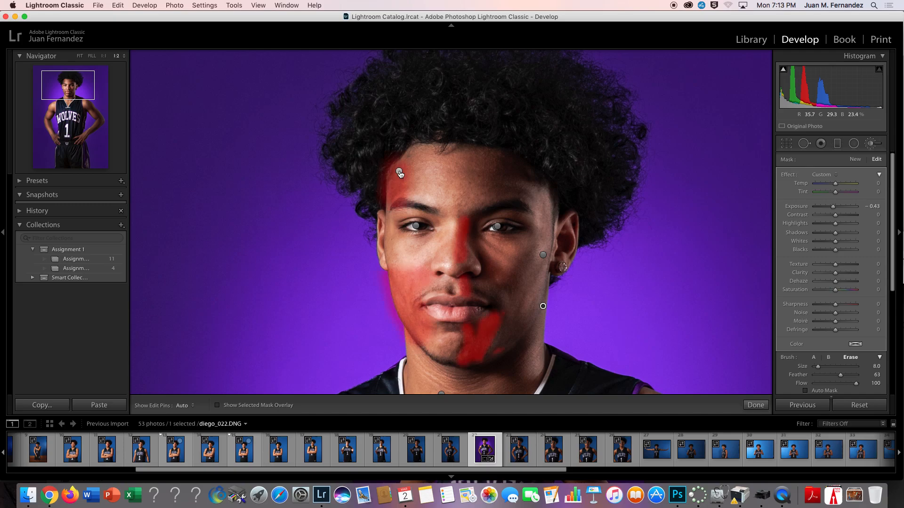
pyautogui.click(399, 173)
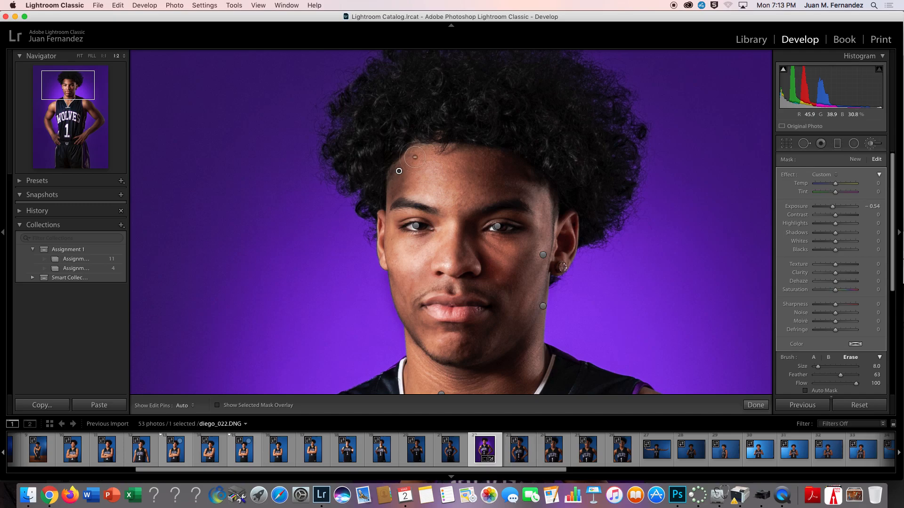
pyautogui.moveTo(411, 169)
pyautogui.mouseDown()
pyautogui.moveTo(406, 193)
pyautogui.moveTo(411, 182)
pyautogui.mouseUp()
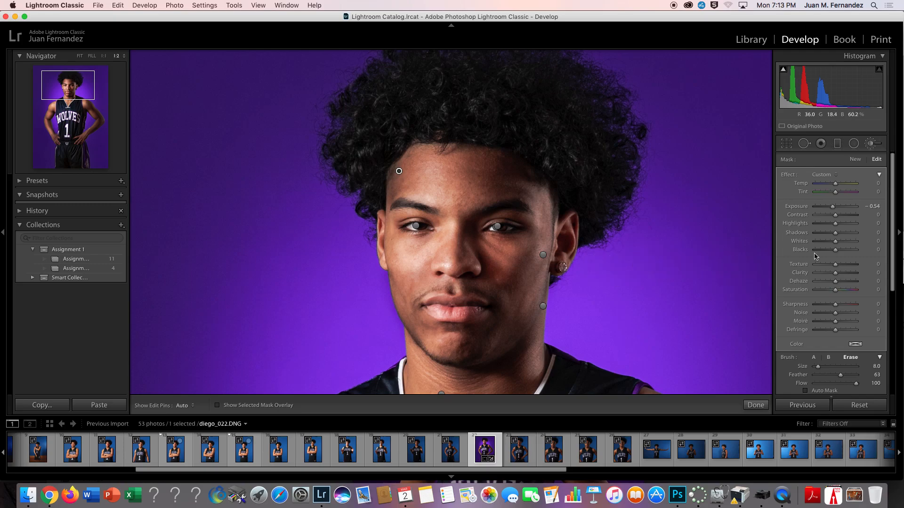
pyautogui.click(871, 144)
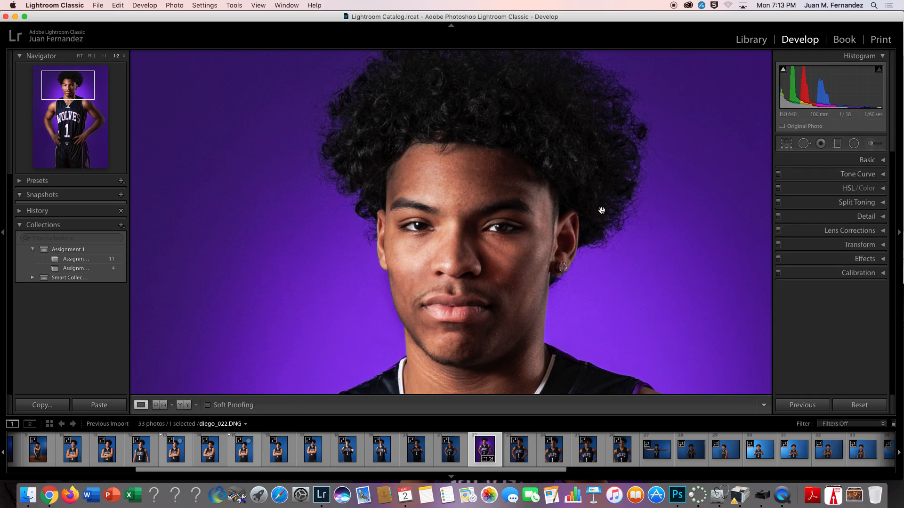
# Paint over both sides of the hair at 1:2 magnification with a new size 13 adjustment brush at 2.27 exposure
pyautogui.click(547, 208)
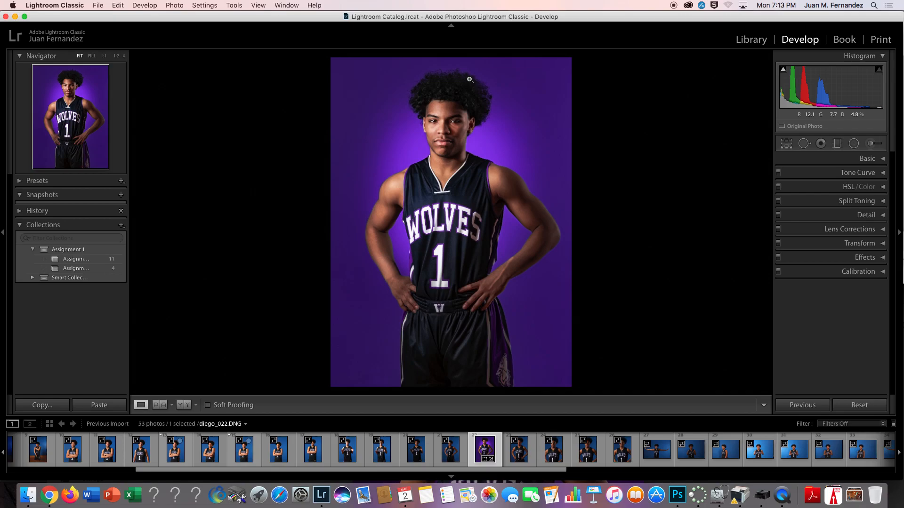
pyautogui.click(460, 97)
pyautogui.moveTo(473, 118); pyautogui.dragTo(495, 188)
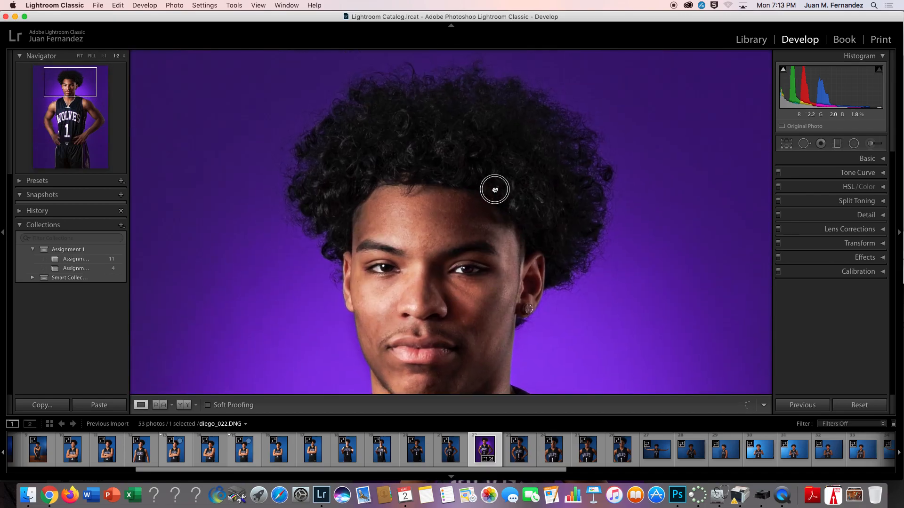
pyautogui.press('k')
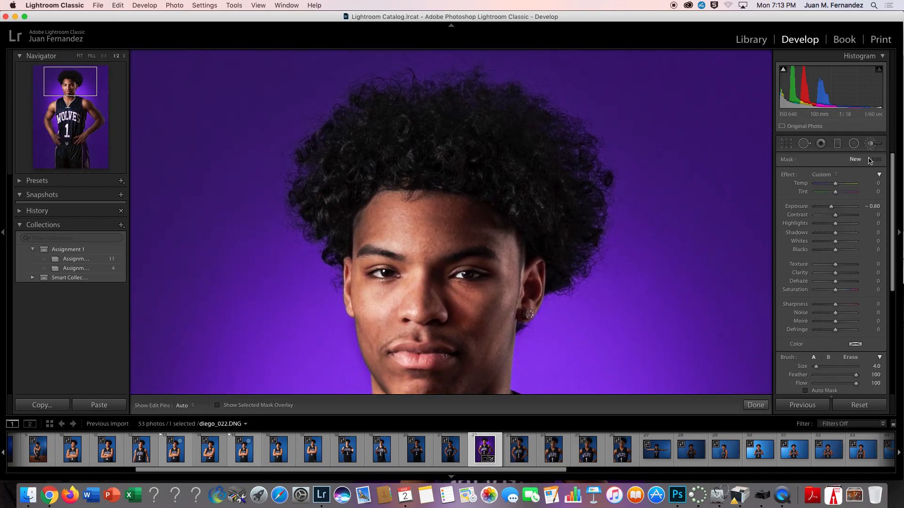
pyautogui.click(847, 206)
pyautogui.scroll(10, 564, 151)
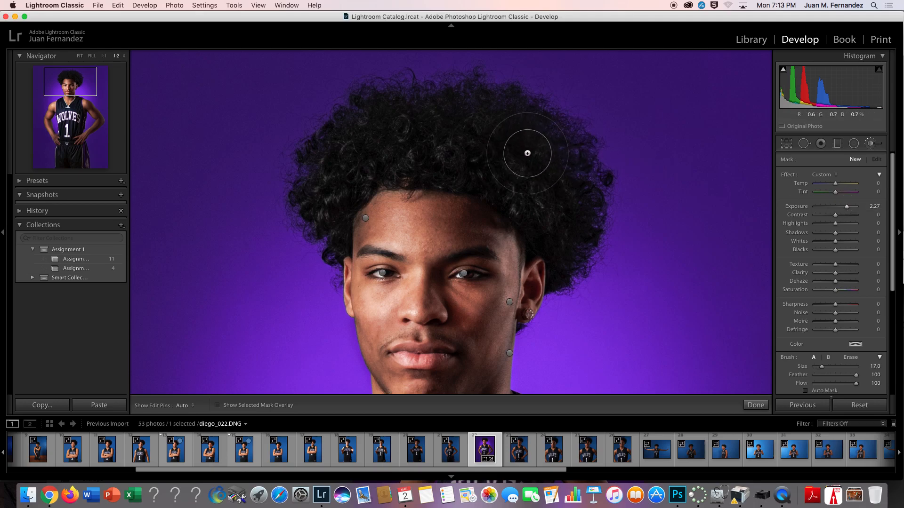
pyautogui.scroll(-4, 543, 157)
pyautogui.moveTo(541, 148)
pyautogui.mouseDown()
pyautogui.moveTo(570, 190)
pyautogui.moveTo(569, 253)
pyautogui.moveTo(546, 210)
pyautogui.moveTo(549, 140)
pyautogui.moveTo(564, 142)
pyautogui.moveTo(580, 173)
pyautogui.moveTo(561, 248)
pyautogui.moveTo(541, 221)
pyautogui.moveTo(534, 128)
pyautogui.moveTo(512, 118)
pyautogui.mouseUp()
pyautogui.moveTo(334, 233)
pyautogui.mouseDown()
pyautogui.moveTo(312, 200)
pyautogui.moveTo(318, 167)
pyautogui.moveTo(348, 118)
pyautogui.moveTo(322, 172)
pyautogui.moveTo(378, 107)
pyautogui.moveTo(344, 133)
pyautogui.moveTo(319, 175)
pyautogui.moveTo(314, 202)
pyautogui.moveTo(329, 231)
pyautogui.moveTo(345, 141)
pyautogui.moveTo(387, 102)
pyautogui.mouseUp()
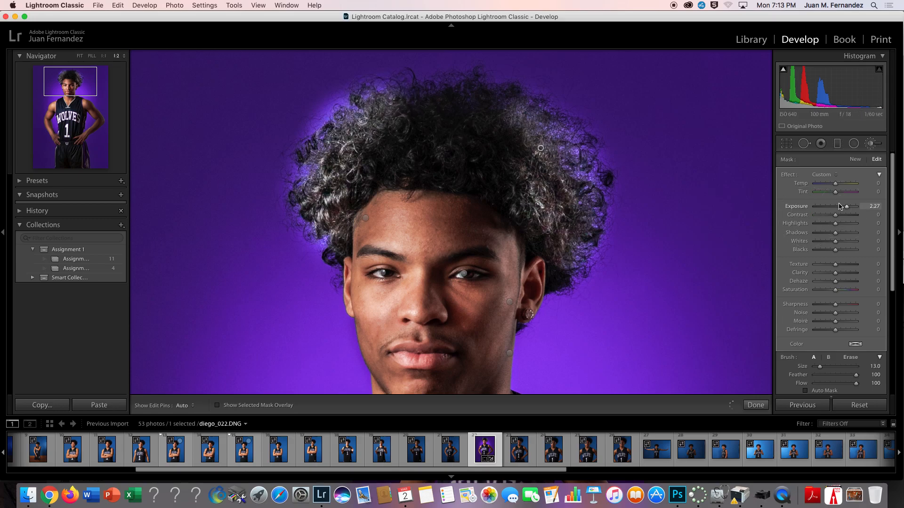
# Set the hair adjustment's exposure to 0 and shadows to 27, and close the adjustment brush
pyautogui.moveTo(845, 208); pyautogui.dragTo(839, 211)
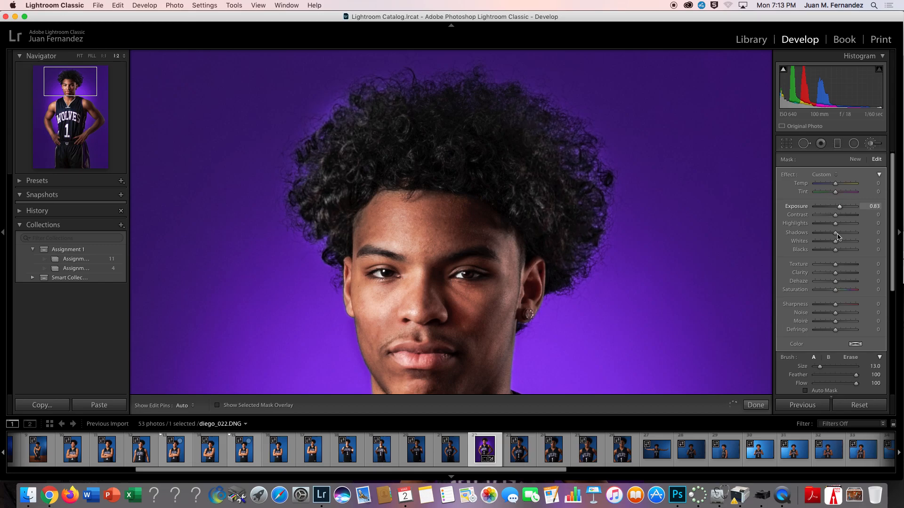
pyautogui.moveTo(840, 235); pyautogui.dragTo(840, 234)
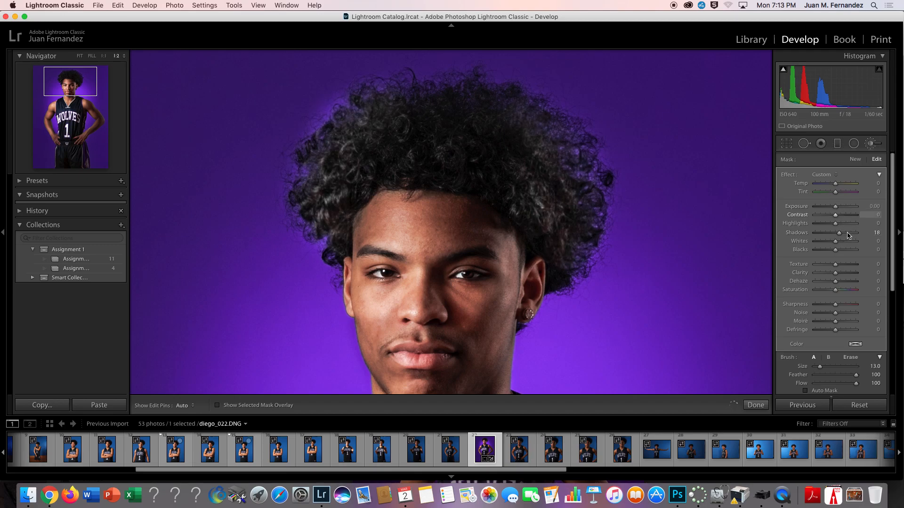
pyautogui.moveTo(840, 234); pyautogui.dragTo(843, 237)
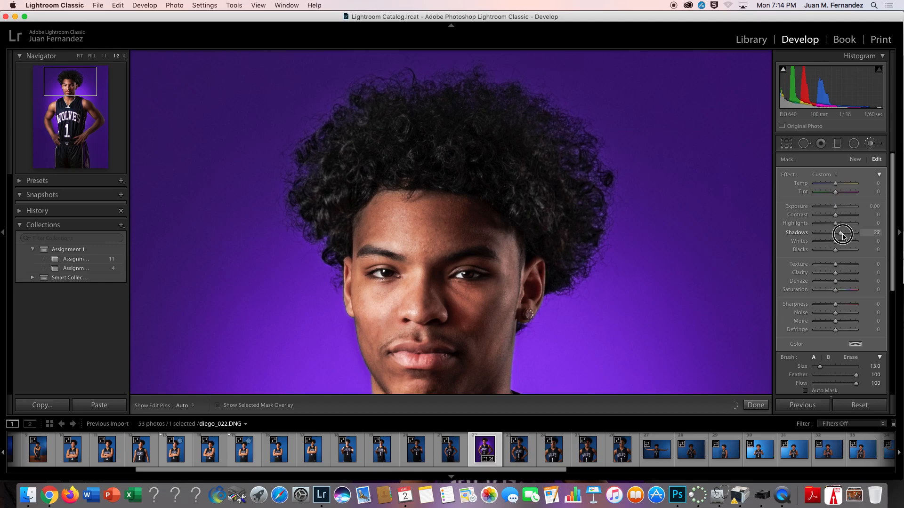
pyautogui.click(870, 144)
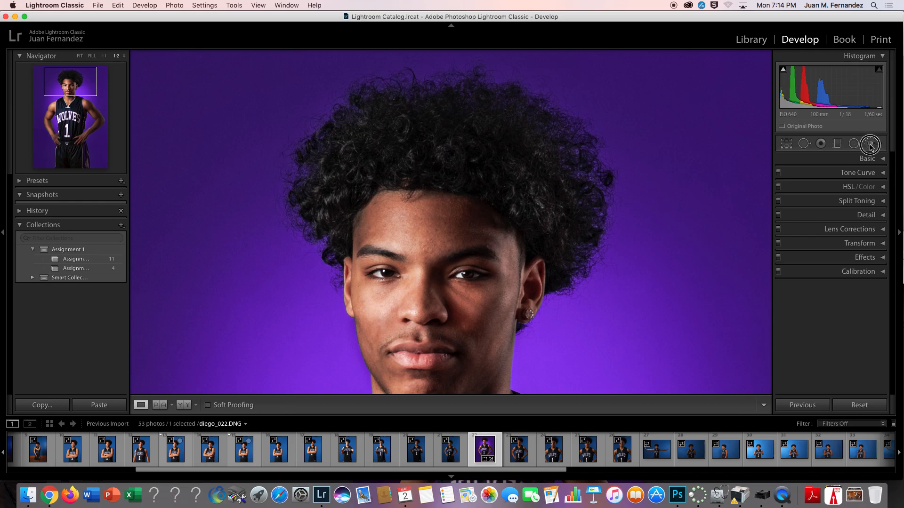
# View the whole photo with all brush adjustments turned off to compare it with the edited version
pyautogui.press('k')
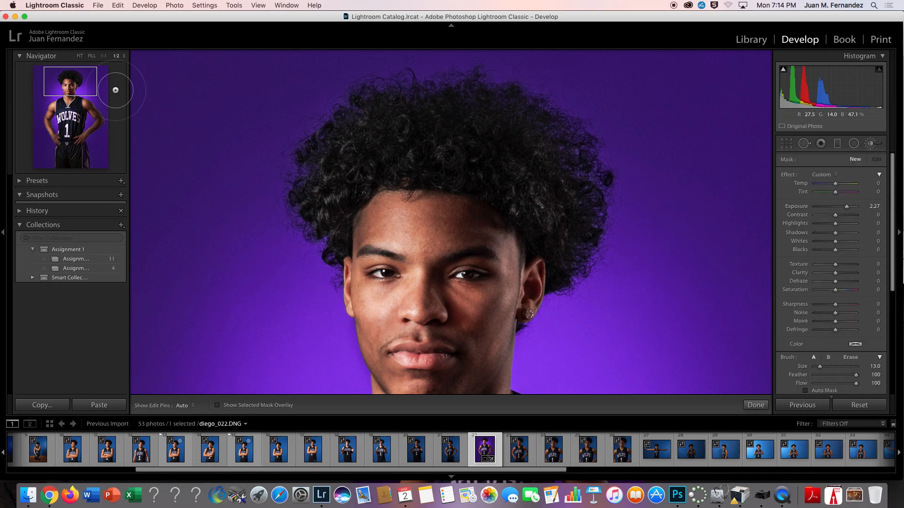
pyautogui.click(79, 56)
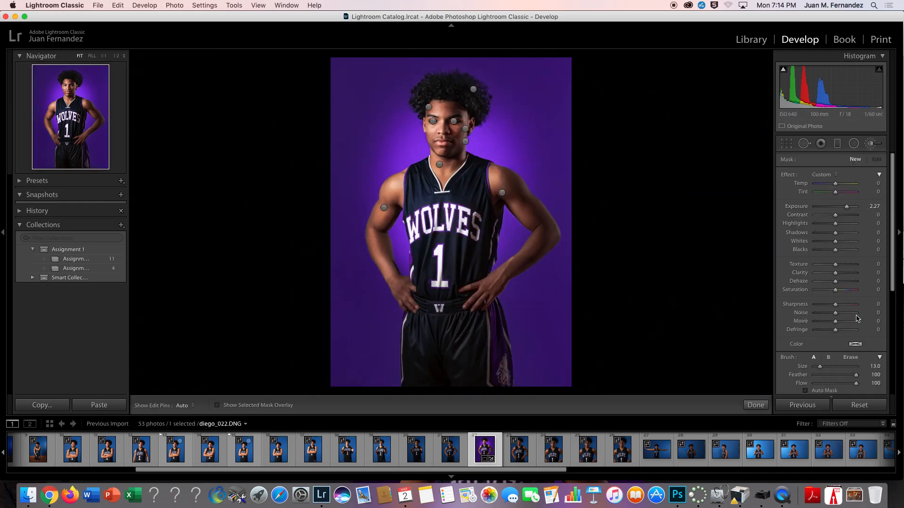
pyautogui.scroll(-3, 811, 378)
pyautogui.scroll(-2, 807, 379)
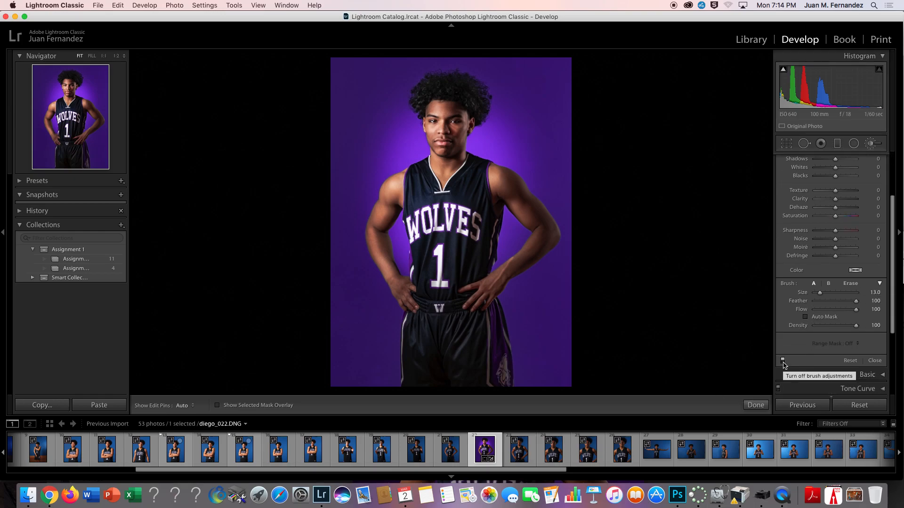
pyautogui.click(783, 362)
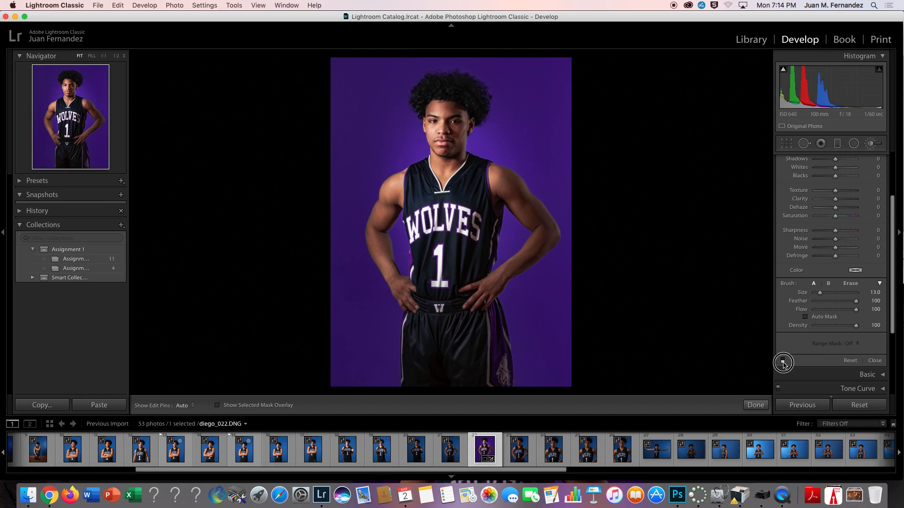
# Compare the whole photo with and without the brush adjustments several times, leaving the adjustments turned on
pyautogui.click(783, 362)
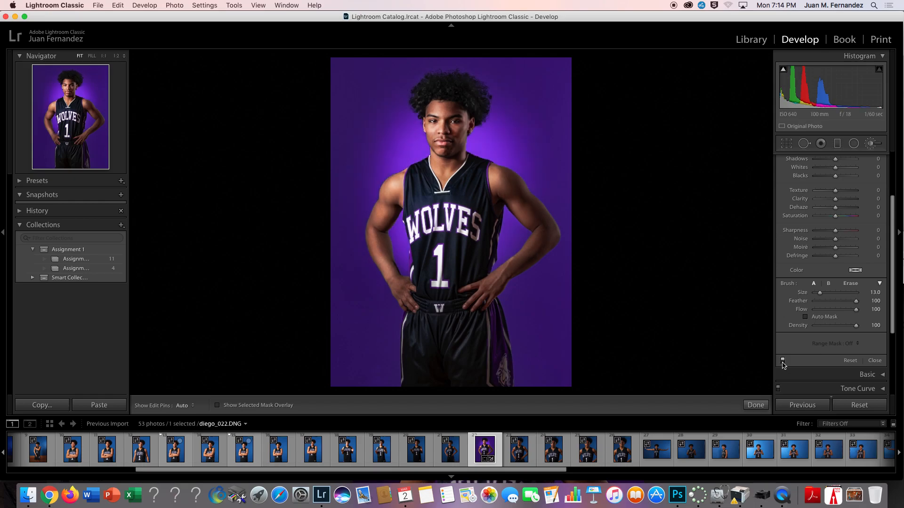
pyautogui.click(783, 361)
pyautogui.click(782, 361)
pyautogui.click(783, 362)
pyautogui.click(783, 362)
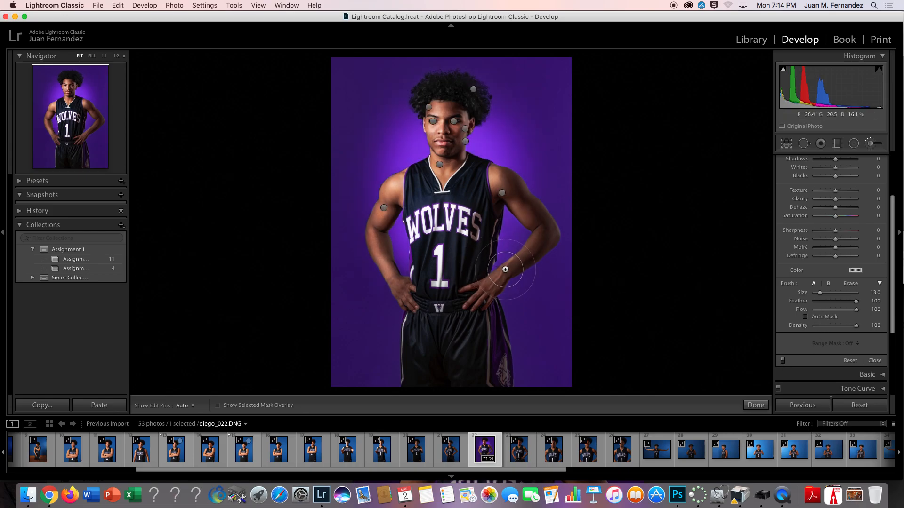
# Inspect the mask of the arm adjustment through its upper-arm pin, check the photo without pins, and close the adjustment brush
pyautogui.click(383, 208)
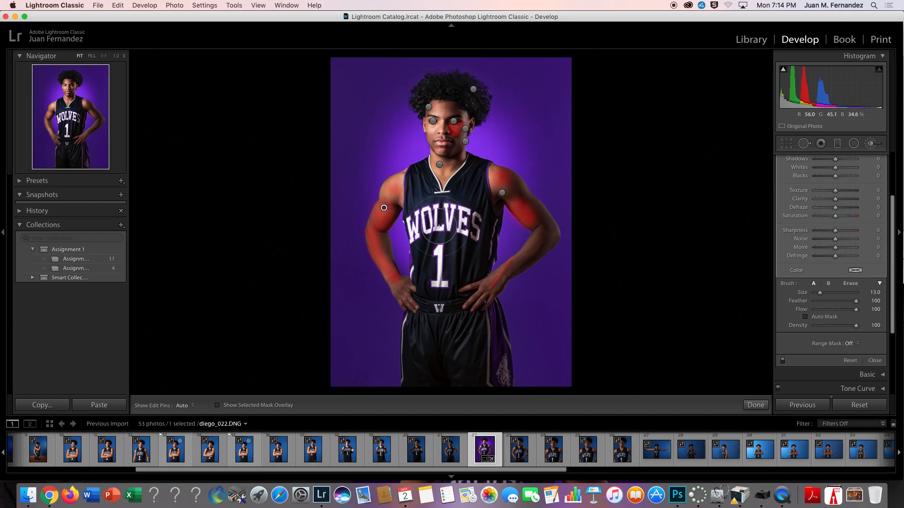
pyautogui.press('alt')
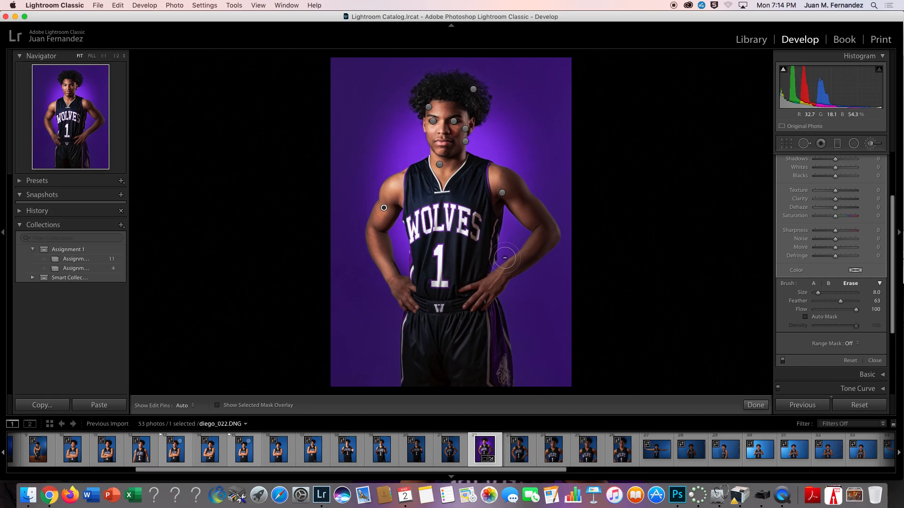
pyautogui.press('h')
pyautogui.press('h')
pyautogui.click(870, 144)
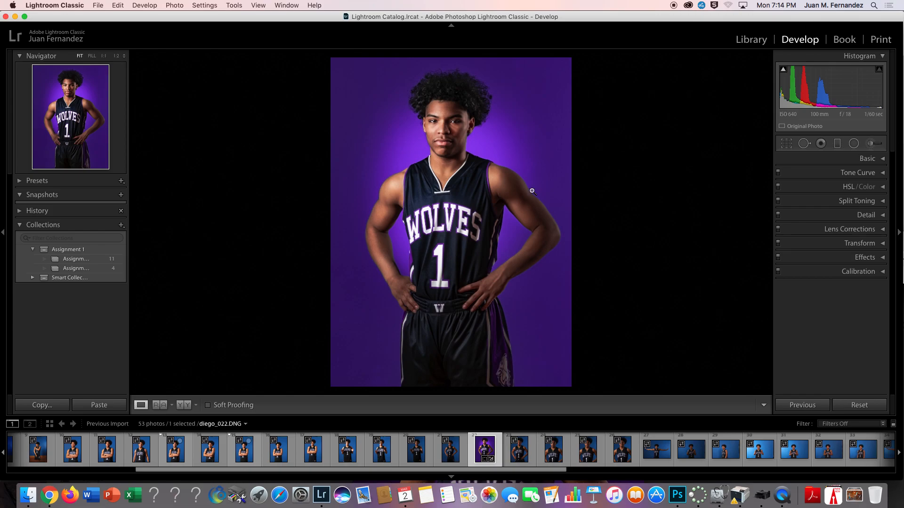
# Bring up the available commands for the edited photo
pyautogui.rightClick(468, 237)
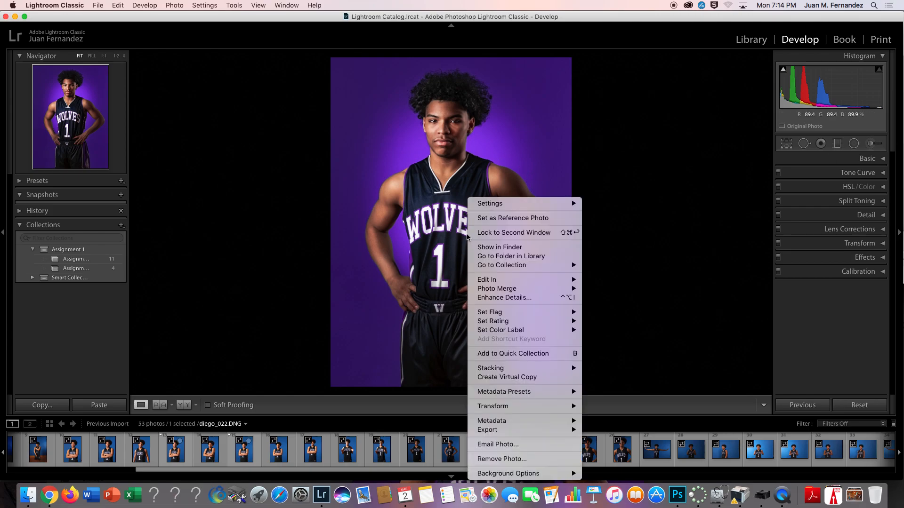